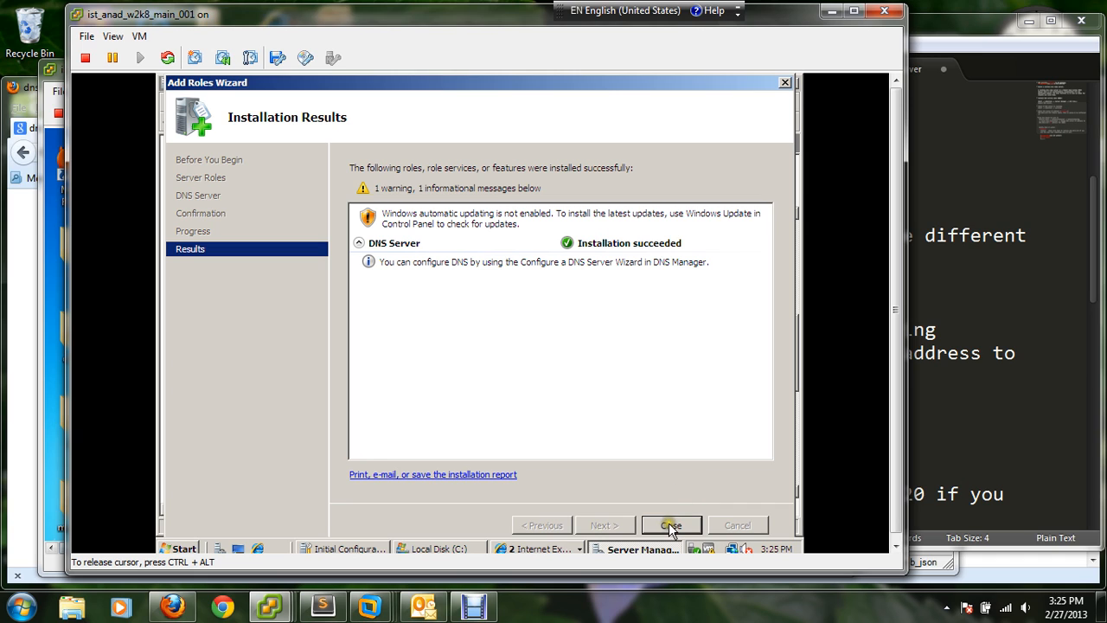
# - Close the finished Add Roles Wizard and Server Manager, and highlight the lab note on checking that the DNS server is running
pyautogui.click(671, 524)
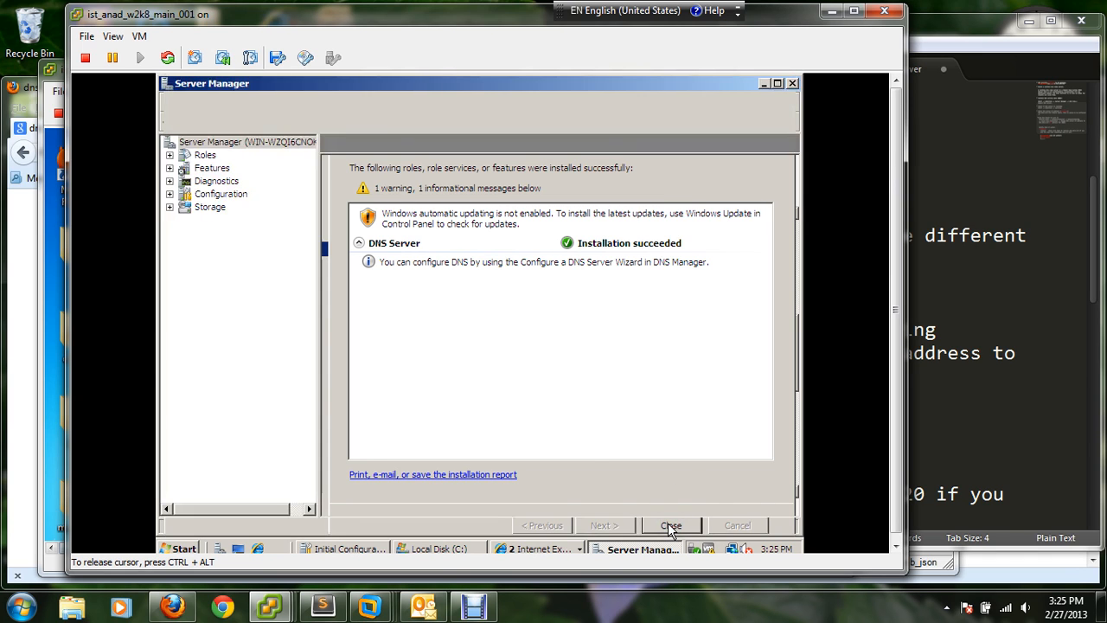
pyautogui.click(792, 85)
pyautogui.click(1009, 137)
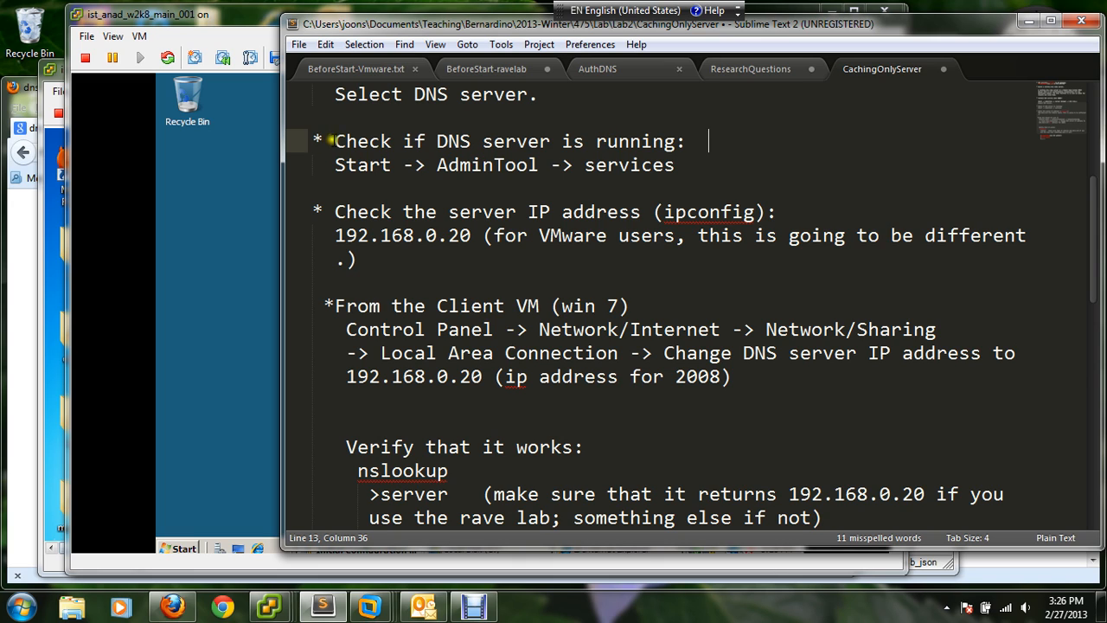
pyautogui.moveTo(333, 141); pyautogui.dragTo(699, 178)
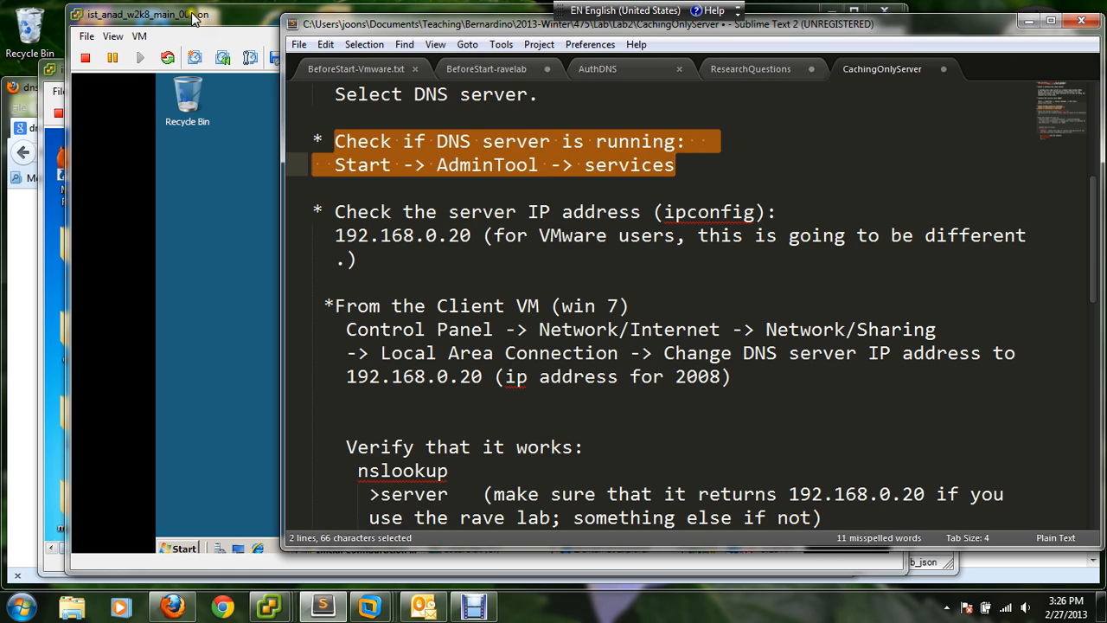
# - Open the Services console from the administrative tools of the Windows Server 2008 VM
pyautogui.click(154, 467)
pyautogui.click(178, 548)
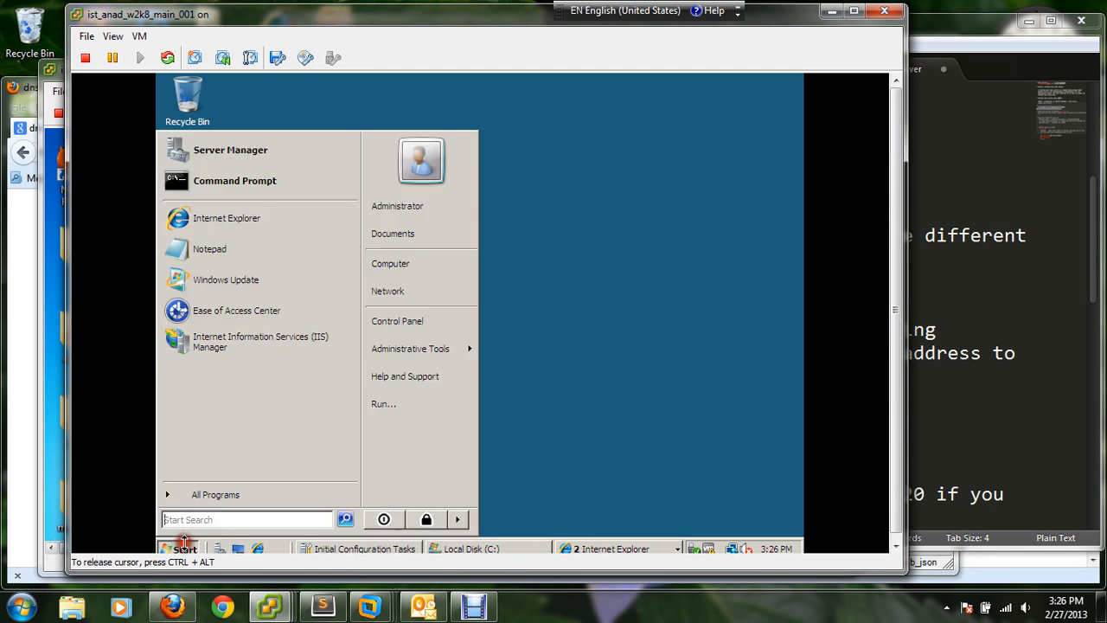
pyautogui.click(178, 548)
pyautogui.click(182, 548)
pyautogui.click(449, 348)
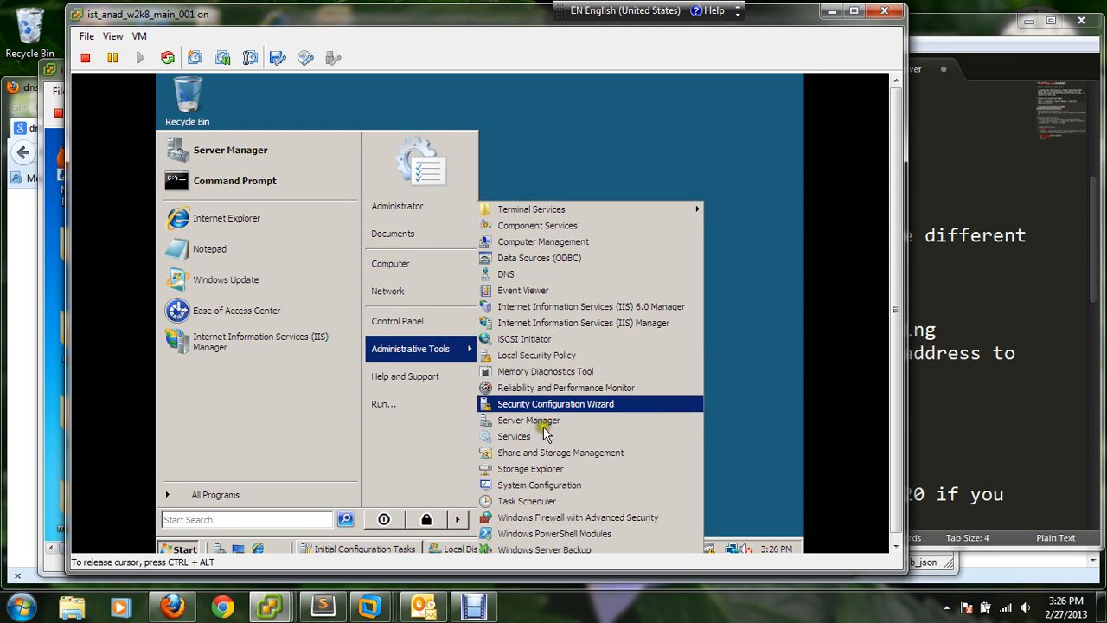
pyautogui.click(538, 437)
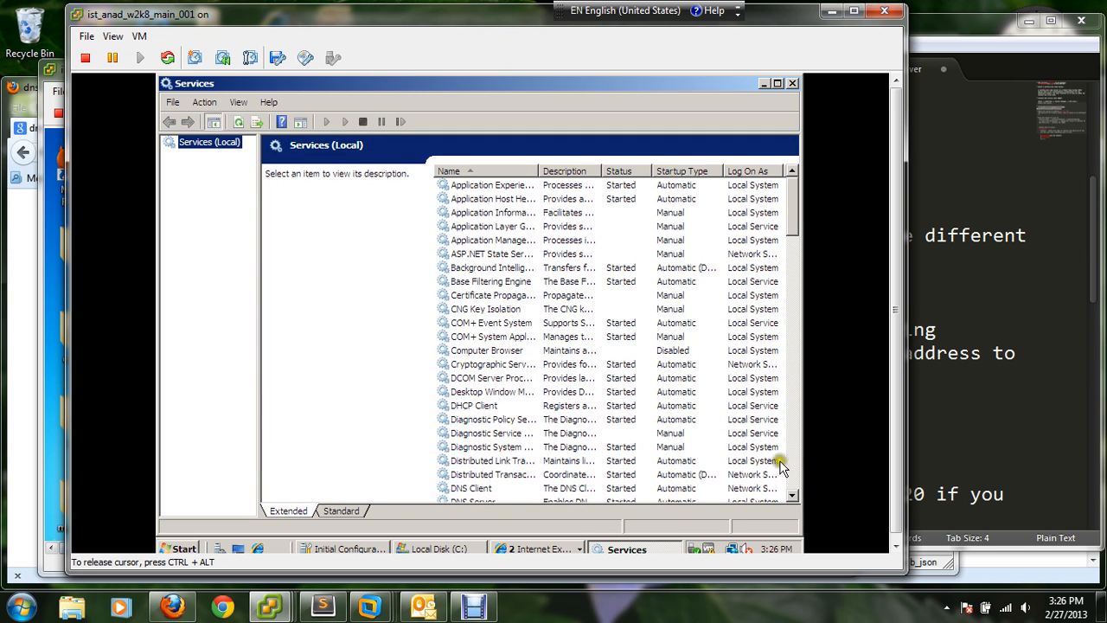
# - Check the status of the DNS Server service in the services list and close the console
pyautogui.click(792, 494)
pyautogui.click(792, 494)
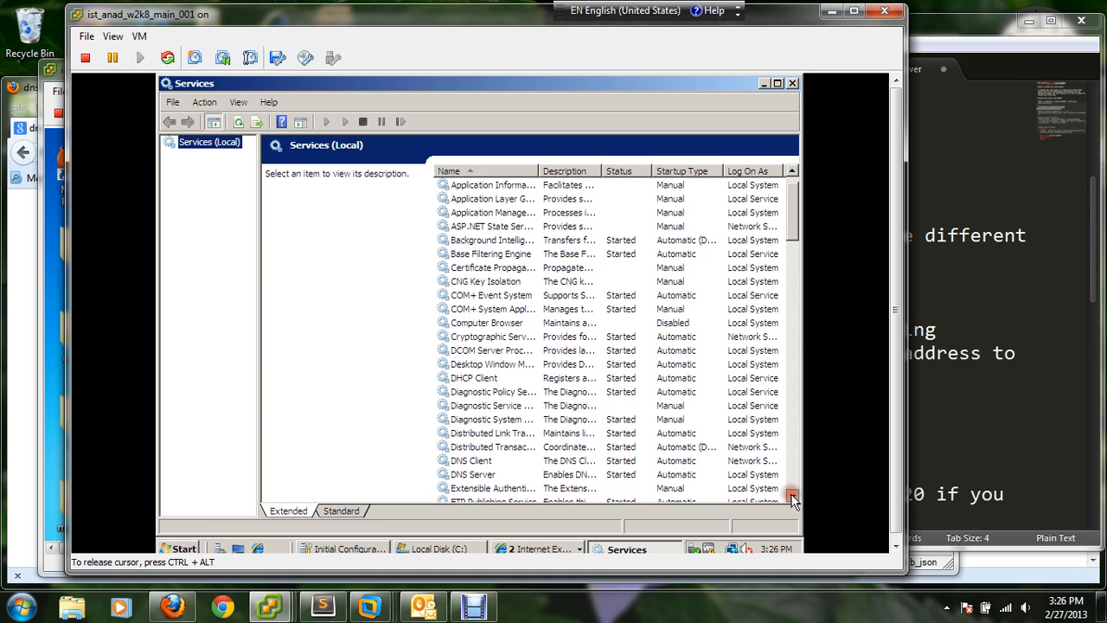
pyautogui.click(792, 496)
pyautogui.click(473, 461)
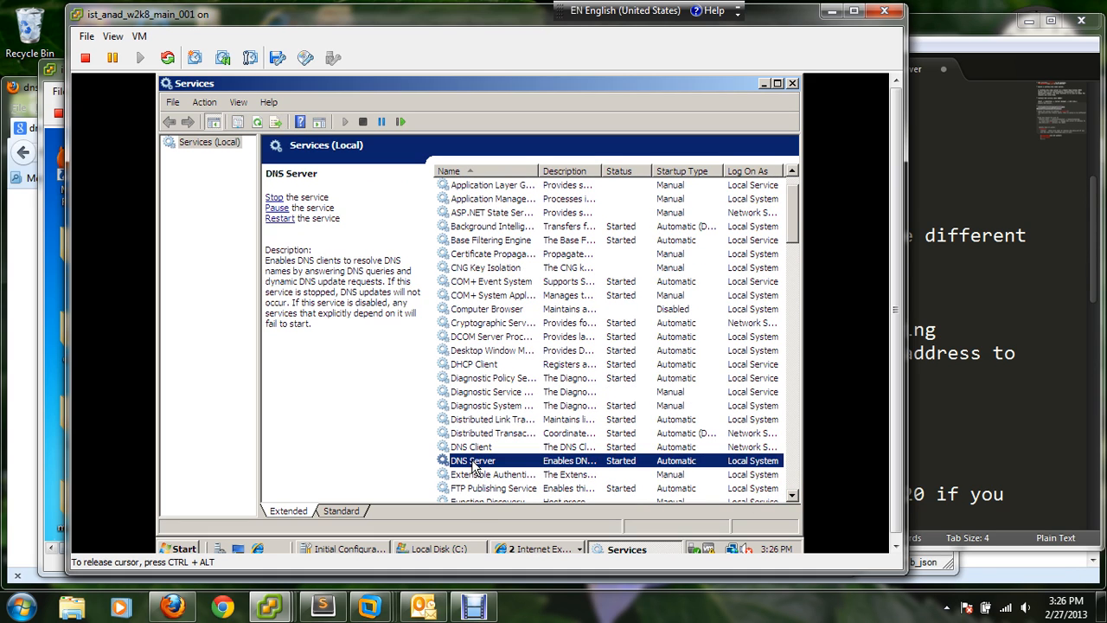
pyautogui.click(793, 84)
# - Return to the lab notes in Sublime Text and highlight the instruction for checking the server IP address with ipconfig
pyautogui.click(942, 154)
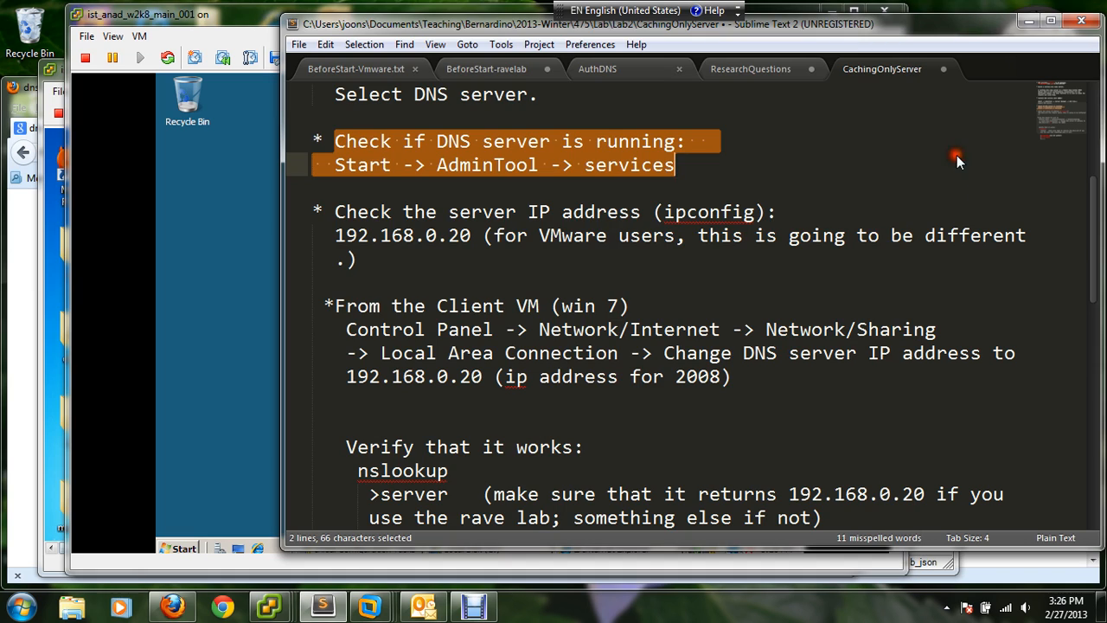
pyautogui.scroll(-1, 840, 188)
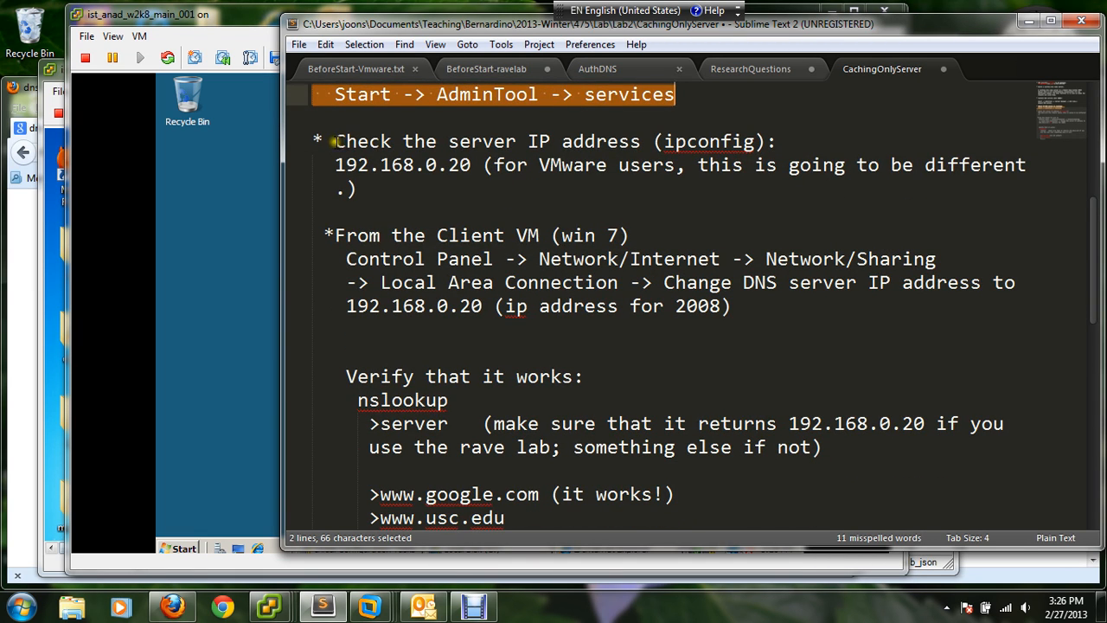
pyautogui.moveTo(332, 141); pyautogui.dragTo(964, 192)
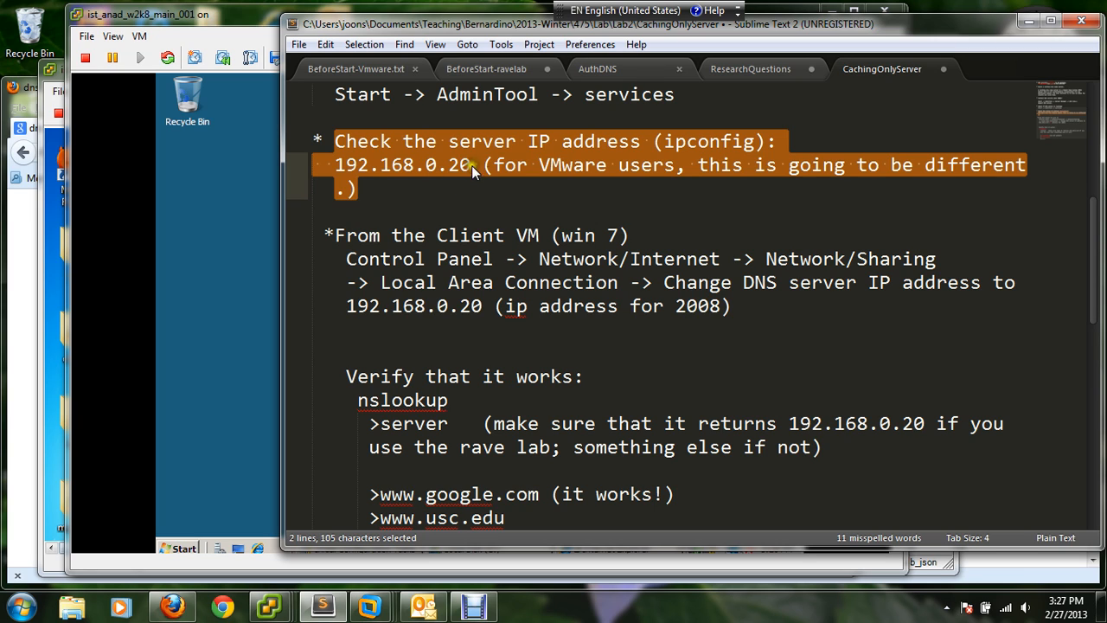
# - Run ipconfig in a Command Prompt on the Windows Server 2008 VM to check its IP address
pyautogui.click(184, 547)
pyautogui.click(184, 547)
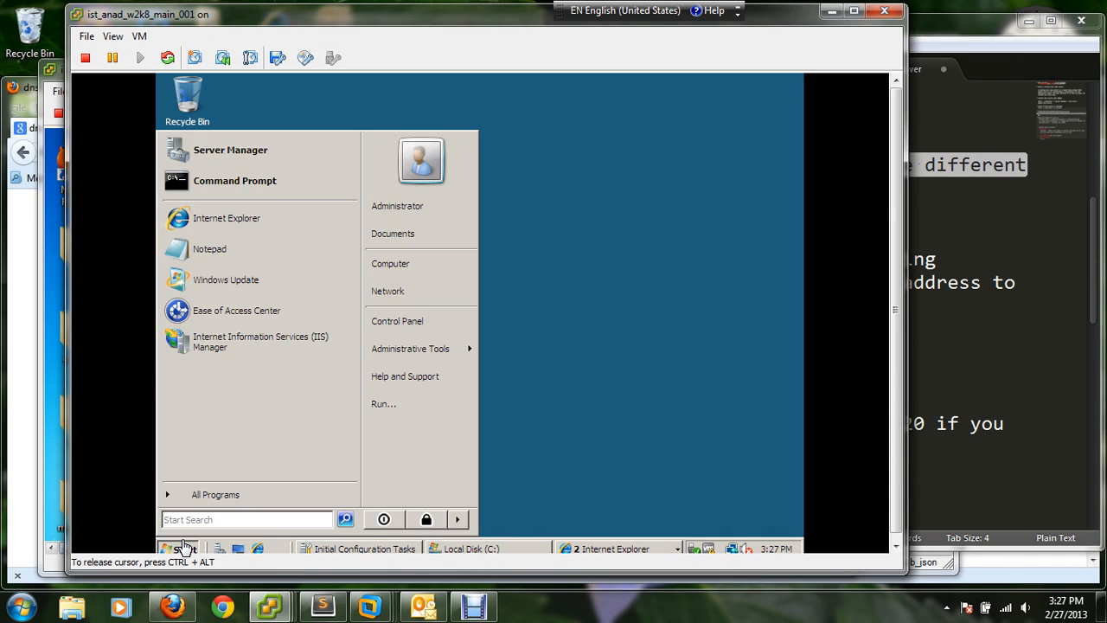
pyautogui.click(231, 186)
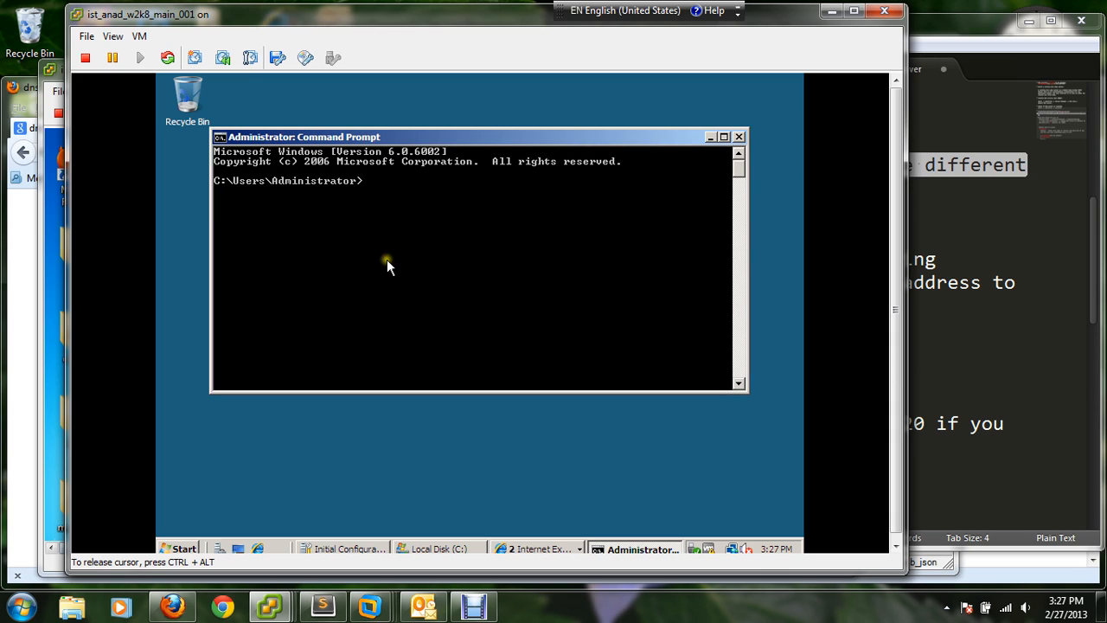
pyautogui.write('ipconfig')
pyautogui.press('Return')
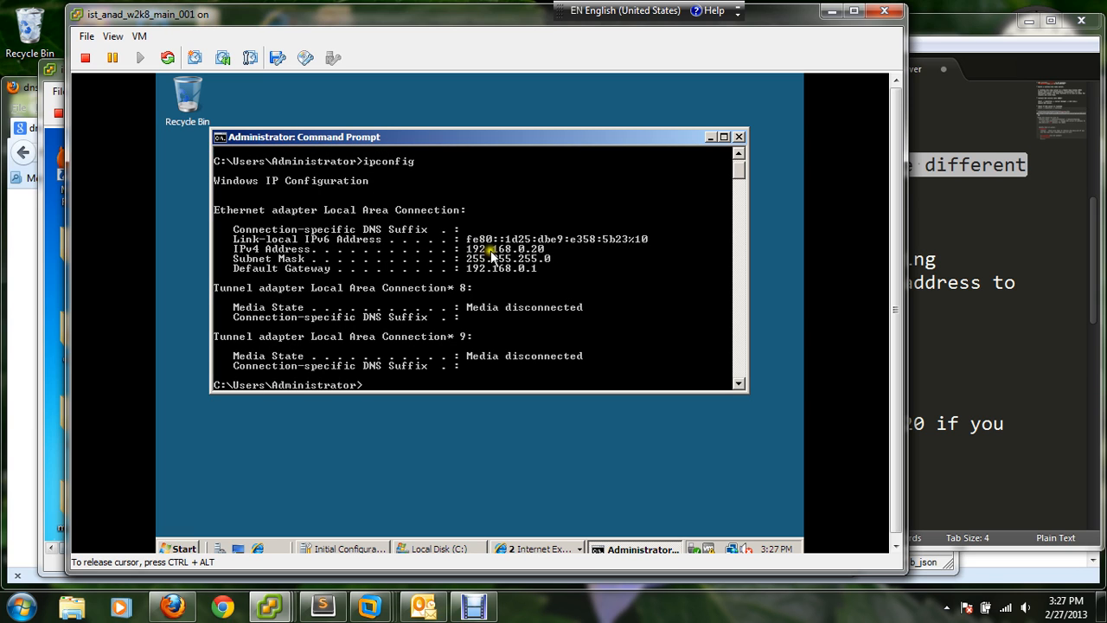
# - Compare with the server address 192.168.0.20 in the lab notes and highlight the Windows 7 client VM instructions
pyautogui.click(944, 27)
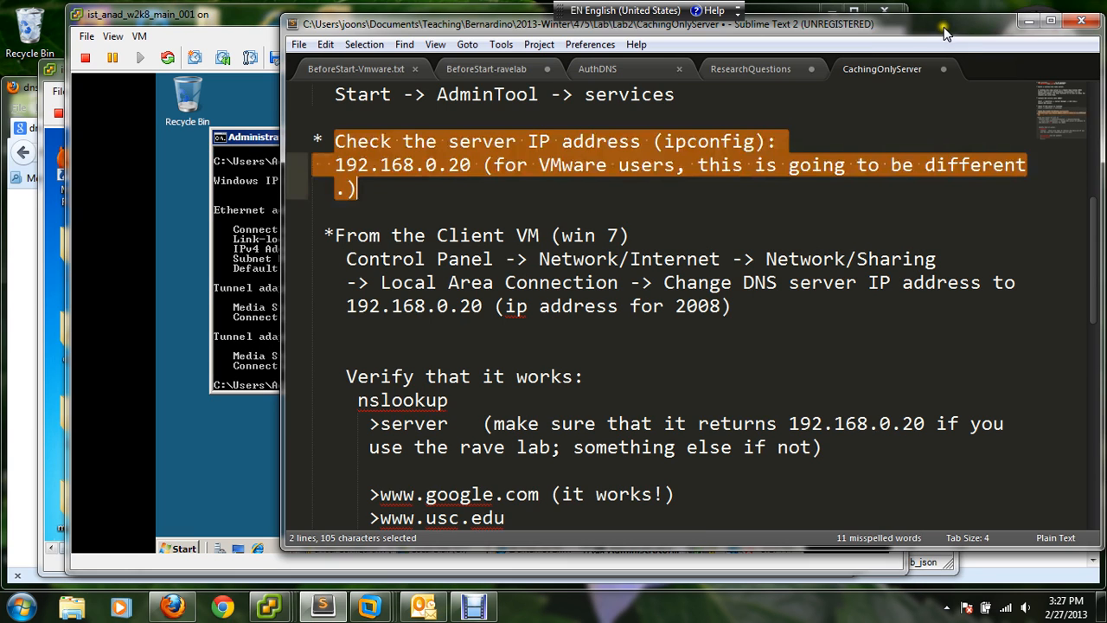
pyautogui.click(488, 314)
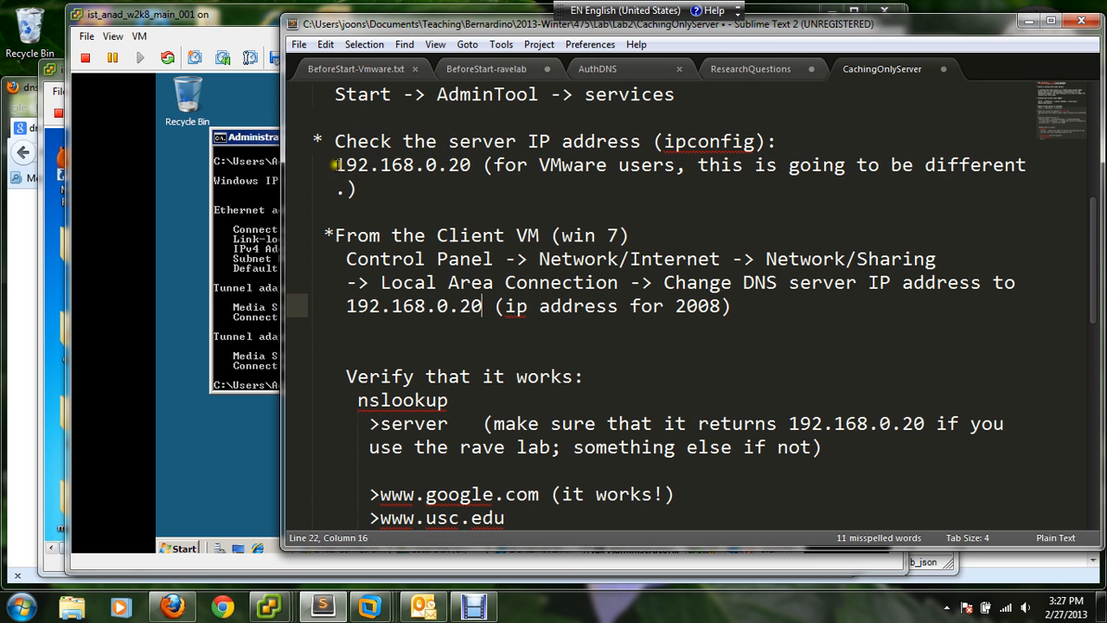
pyautogui.moveTo(336, 166); pyautogui.dragTo(490, 177)
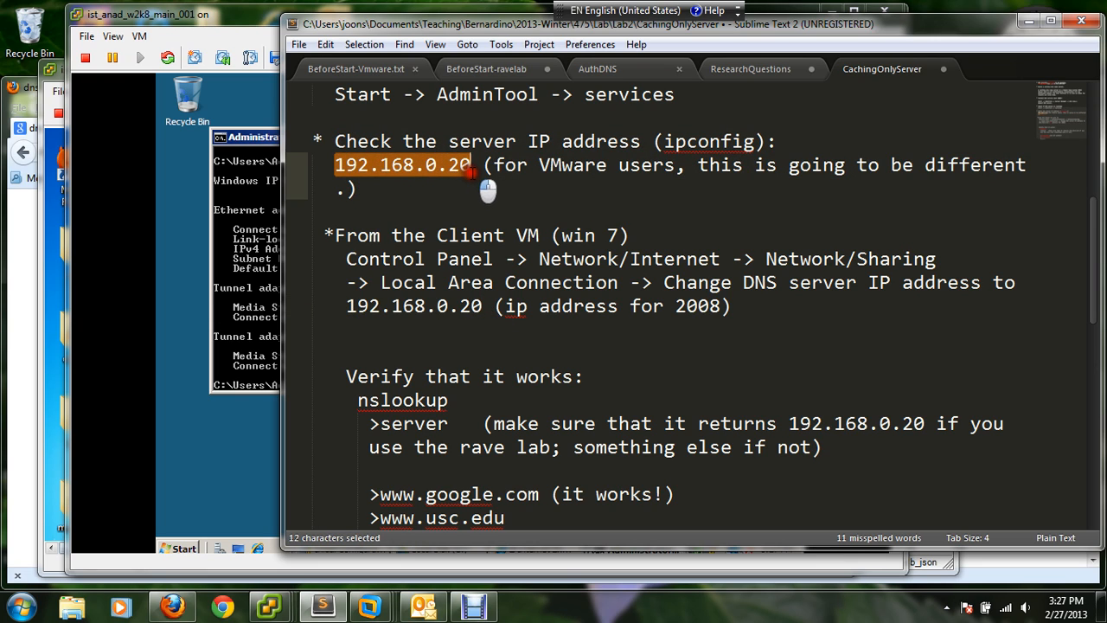
pyautogui.click(486, 185)
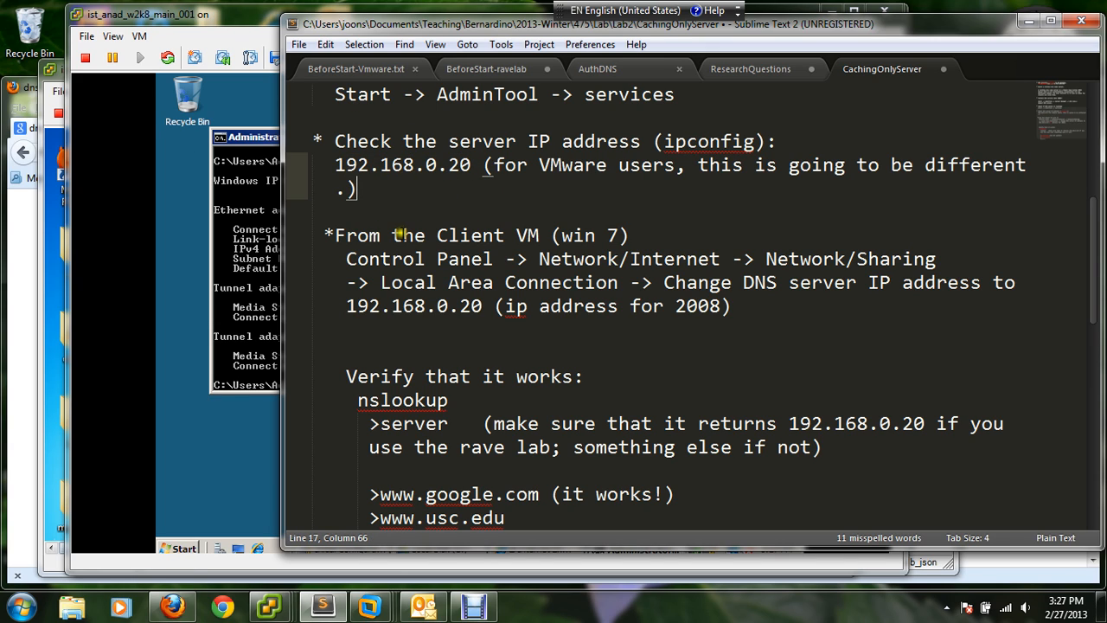
pyautogui.moveTo(346, 236); pyautogui.dragTo(640, 255)
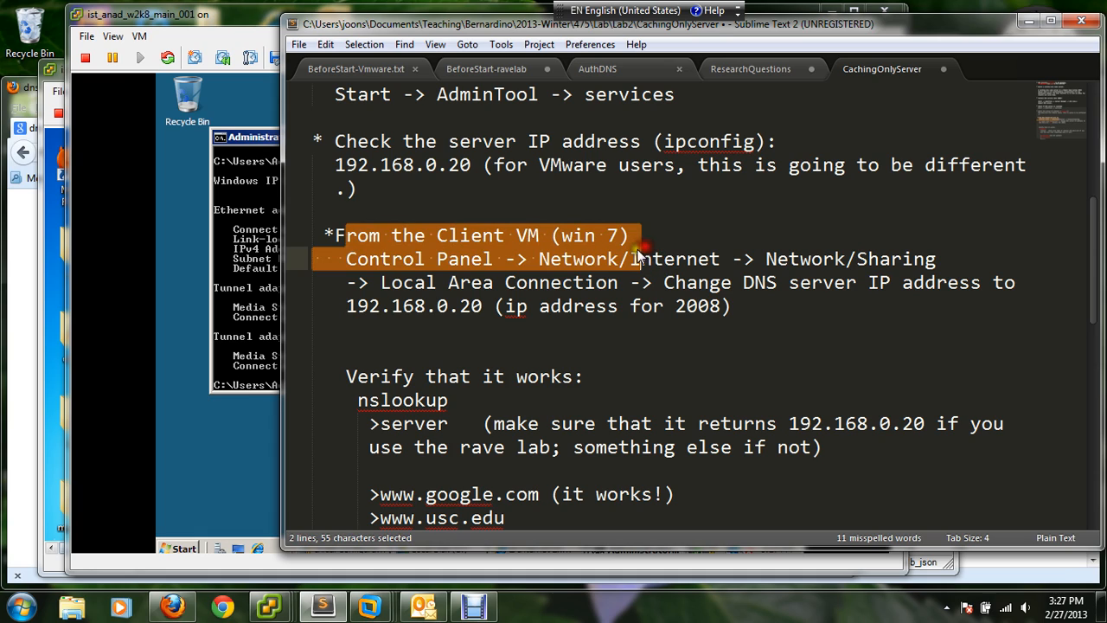
# - Switch to the ist_anad_win7_001 console and reposition its window so the client's taskbar can be reached
pyautogui.click(270, 605)
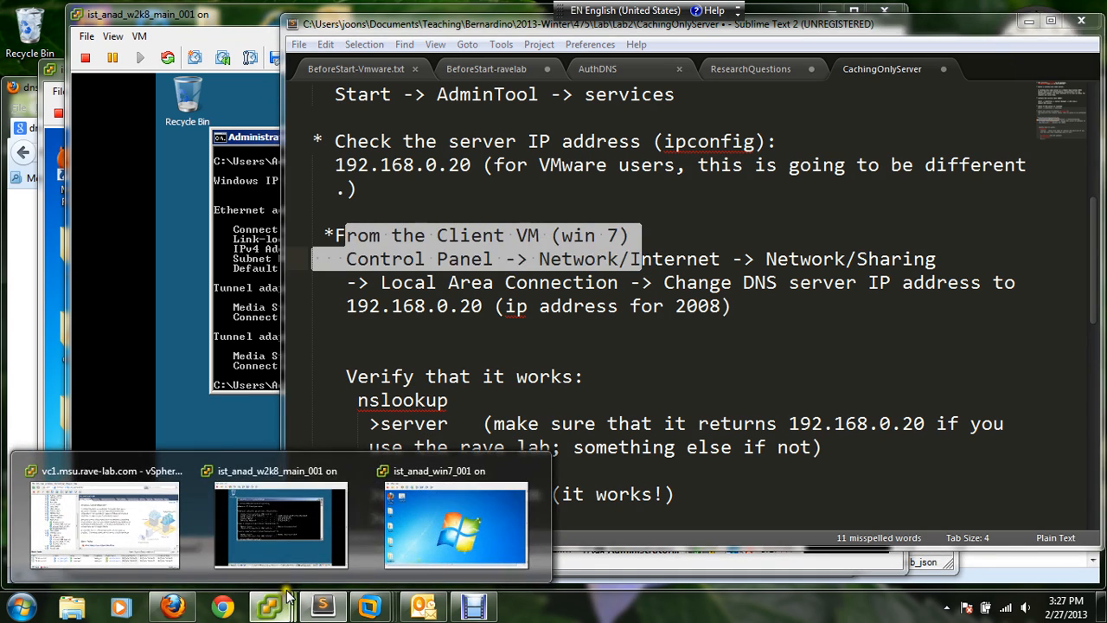
pyautogui.moveTo(292, 537)
pyautogui.click(428, 533)
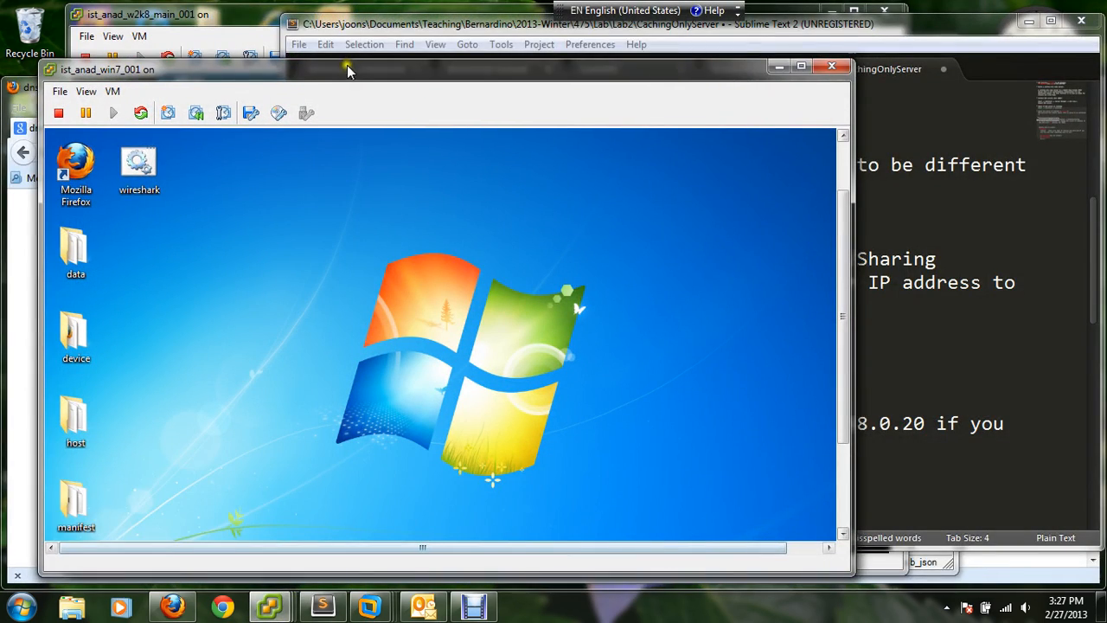
pyautogui.moveTo(346, 74); pyautogui.dragTo(362, 54)
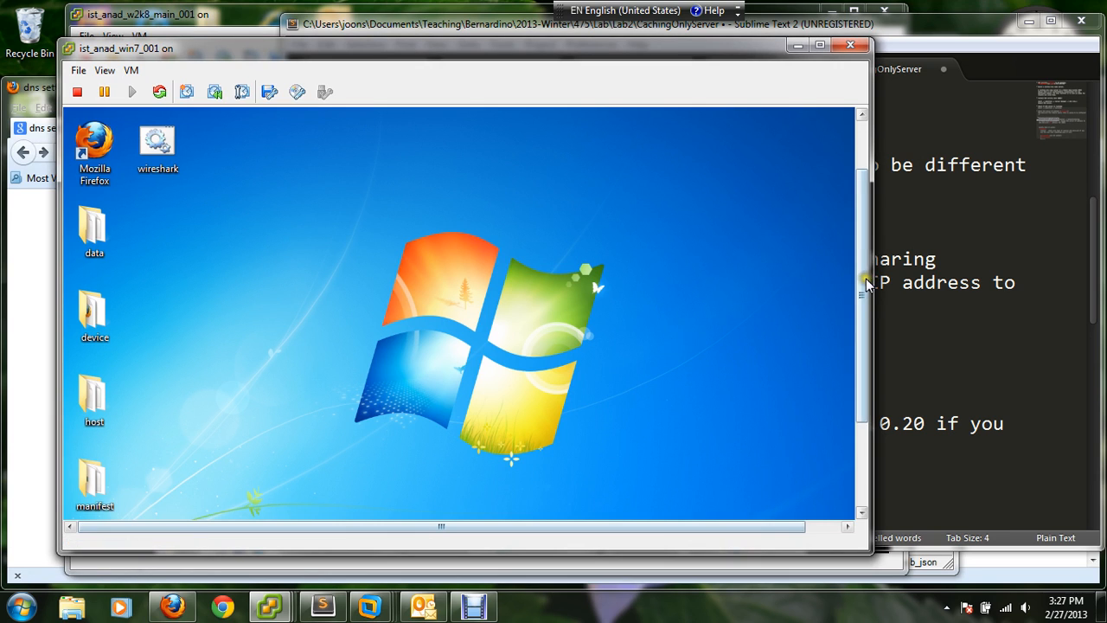
pyautogui.moveTo(862, 279); pyautogui.dragTo(852, 423)
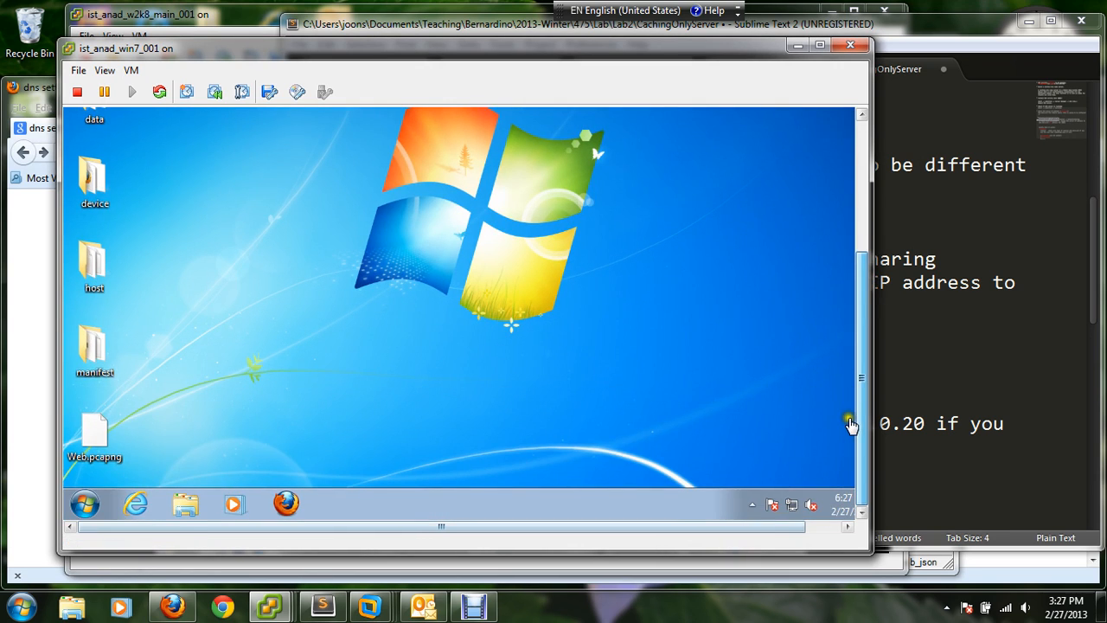
# - Open the Internet Protocol Version 4 (TCP/IPv4) properties of the Local Area Connection on the Windows 7 client
pyautogui.click(84, 504)
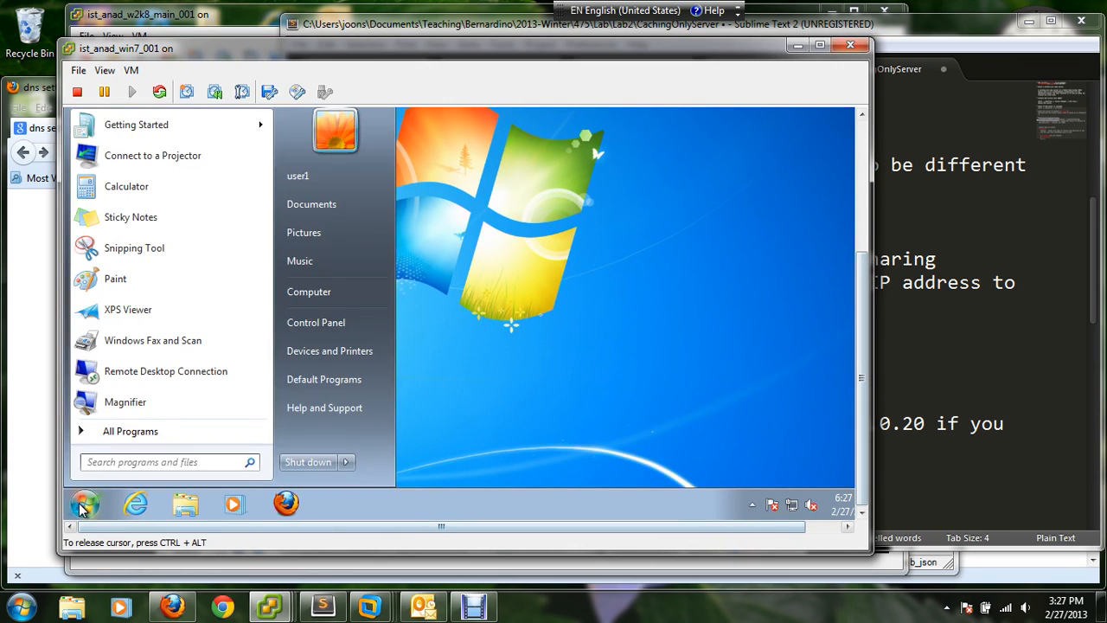
pyautogui.click(313, 324)
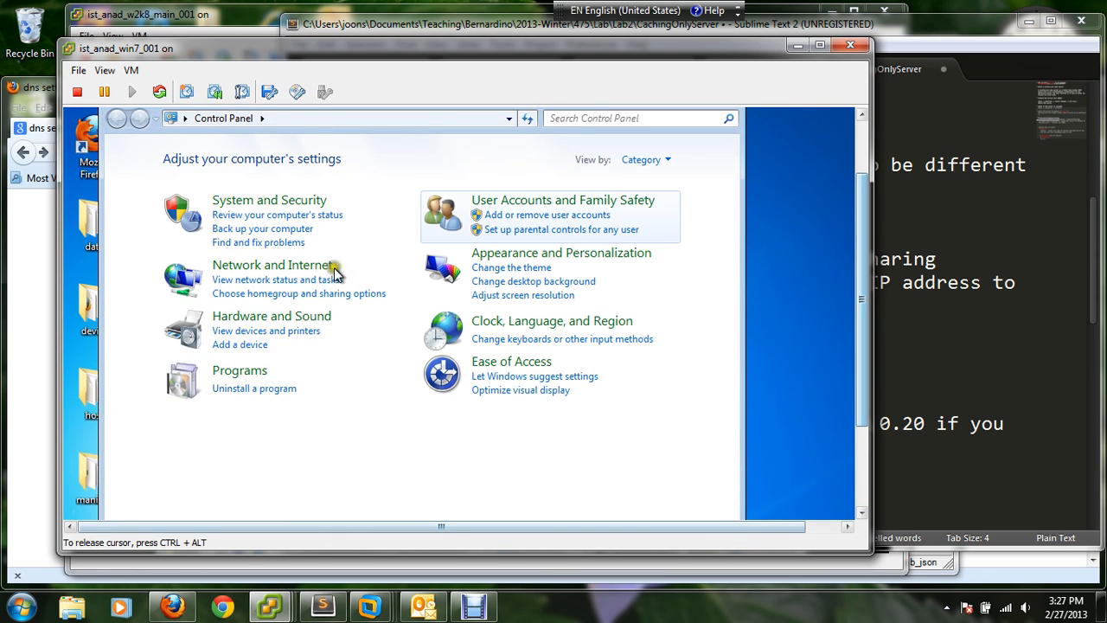
pyautogui.click(320, 269)
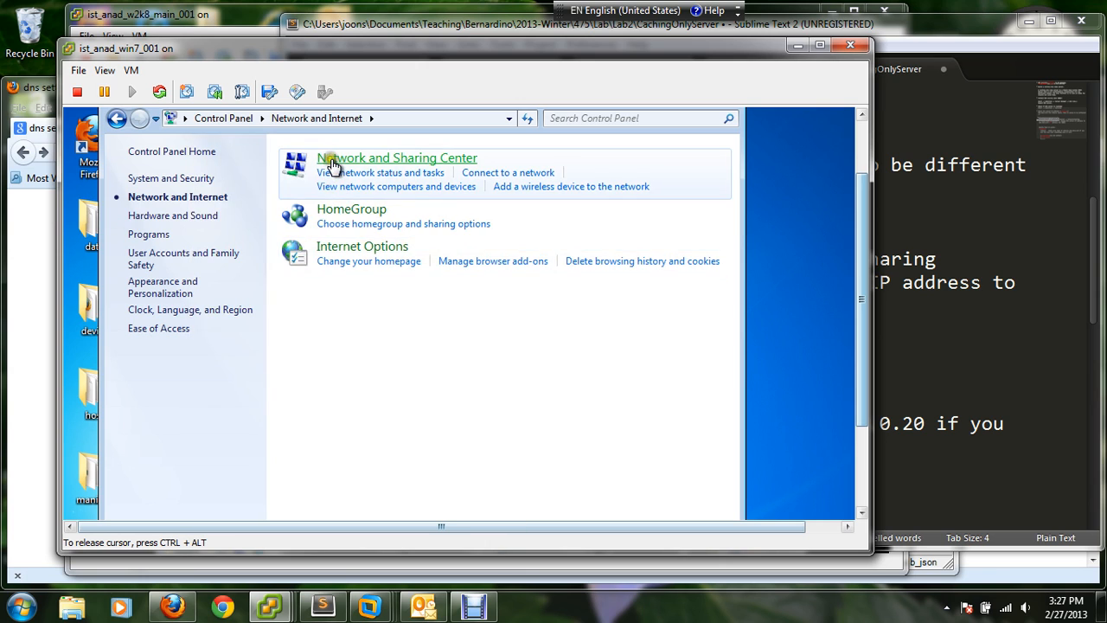
pyautogui.click(331, 165)
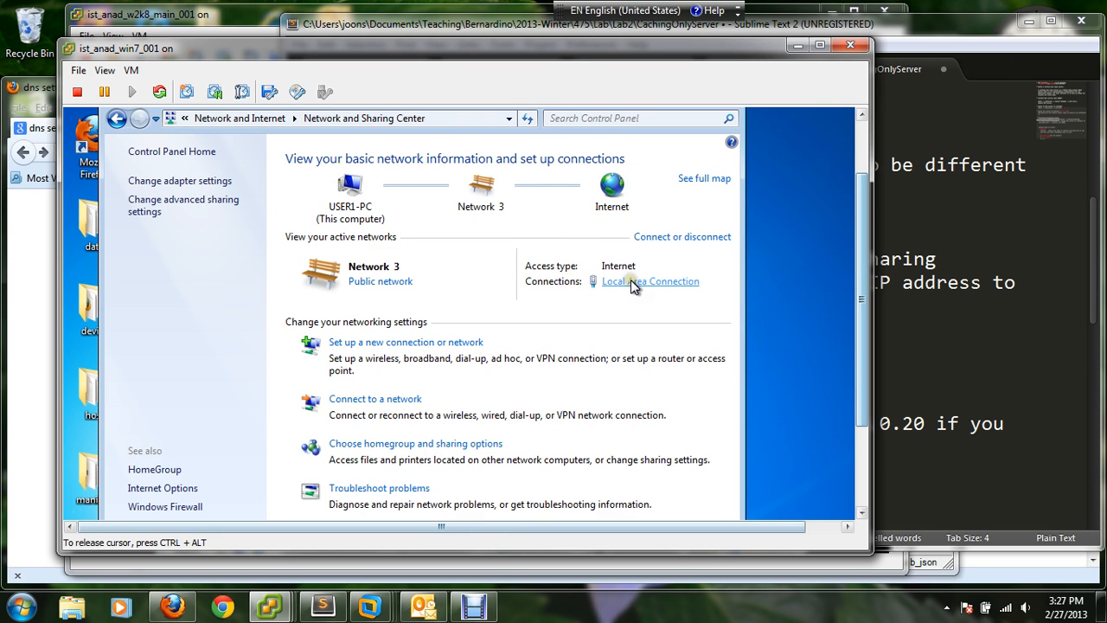
pyautogui.click(631, 280)
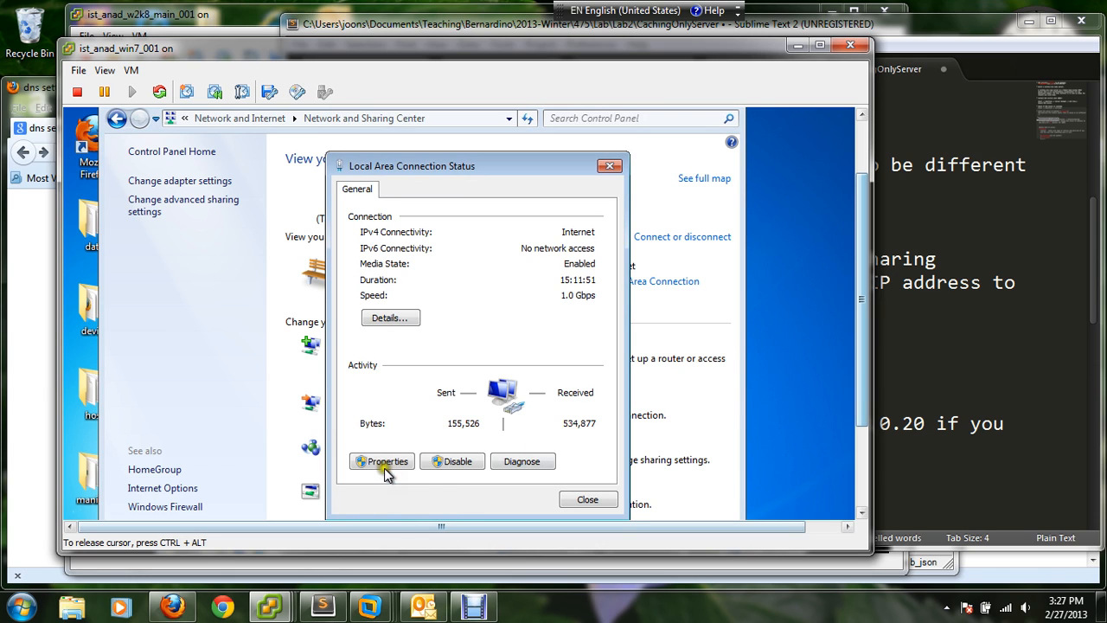
pyautogui.click(384, 463)
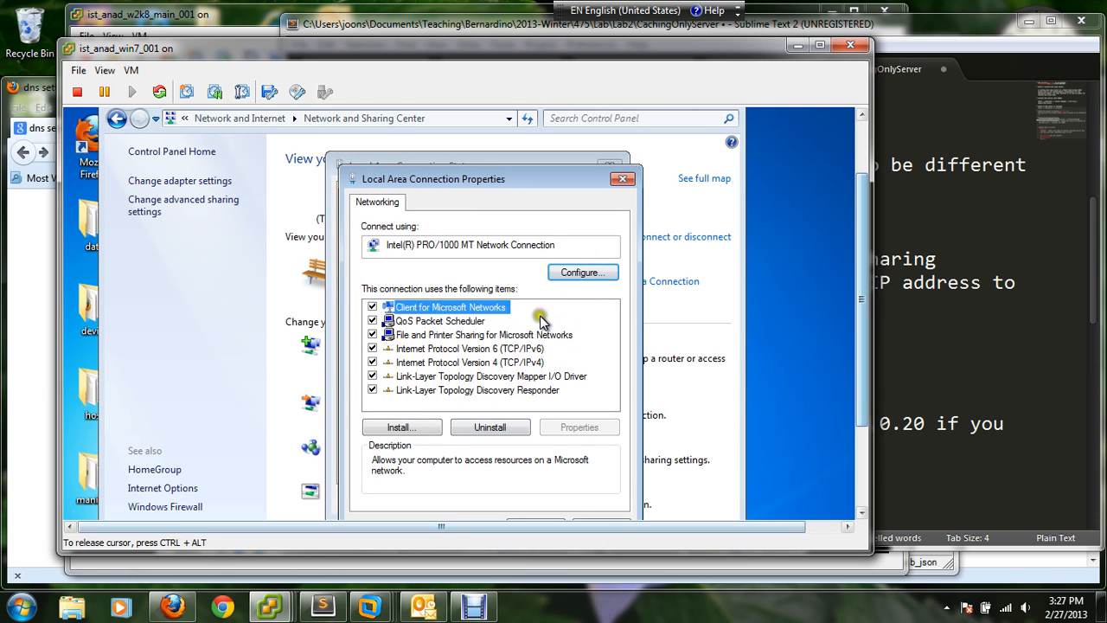
pyautogui.click(514, 362)
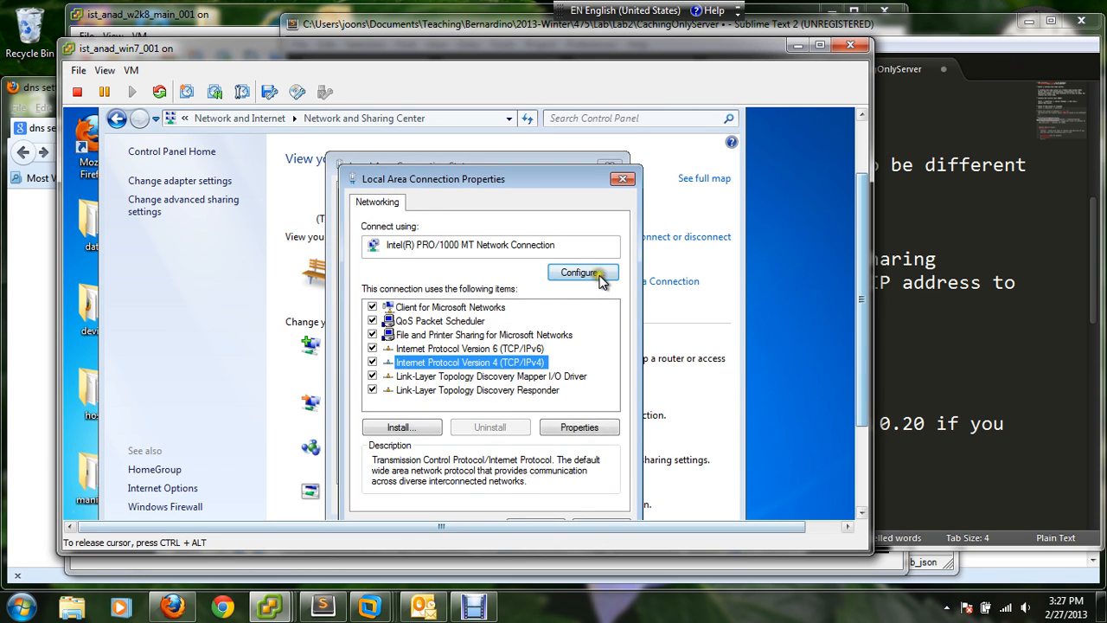
pyautogui.click(575, 426)
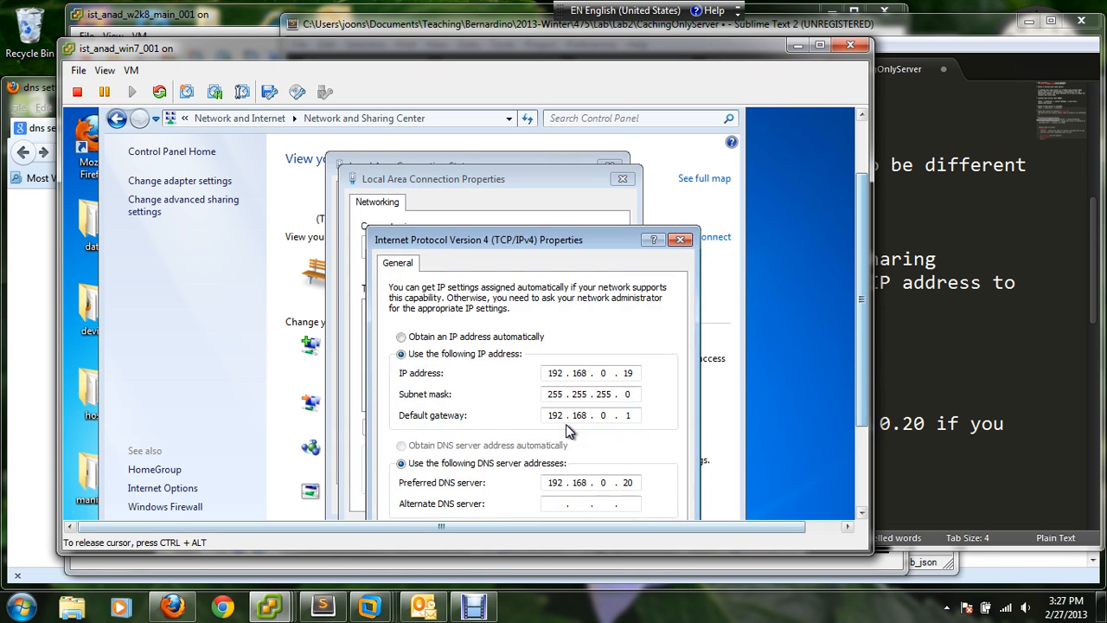
# - Try 8.8.8.8 as the preferred DNS server in the client's IPv4 properties
pyautogui.moveTo(519, 218); pyautogui.dragTo(491, 186)
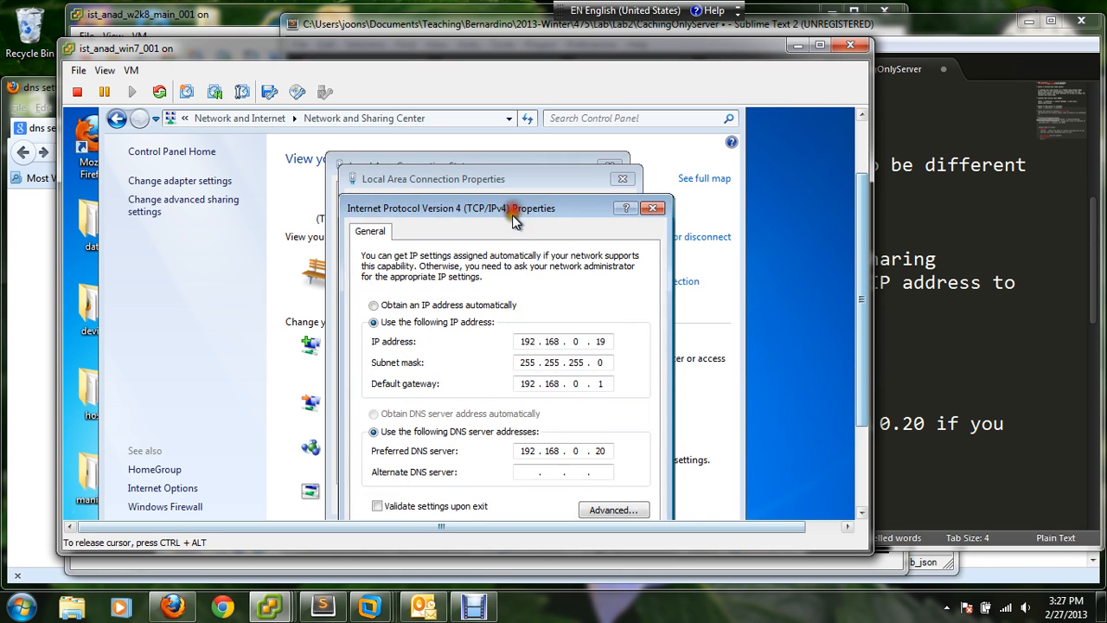
pyautogui.click(601, 450)
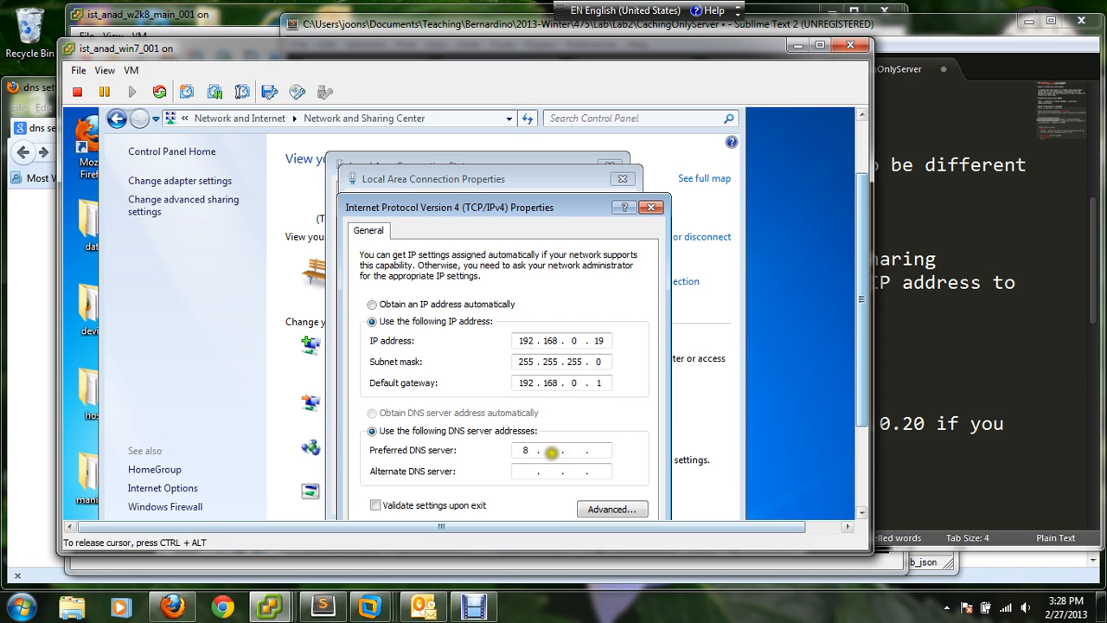
pyautogui.write('.8.8.8')
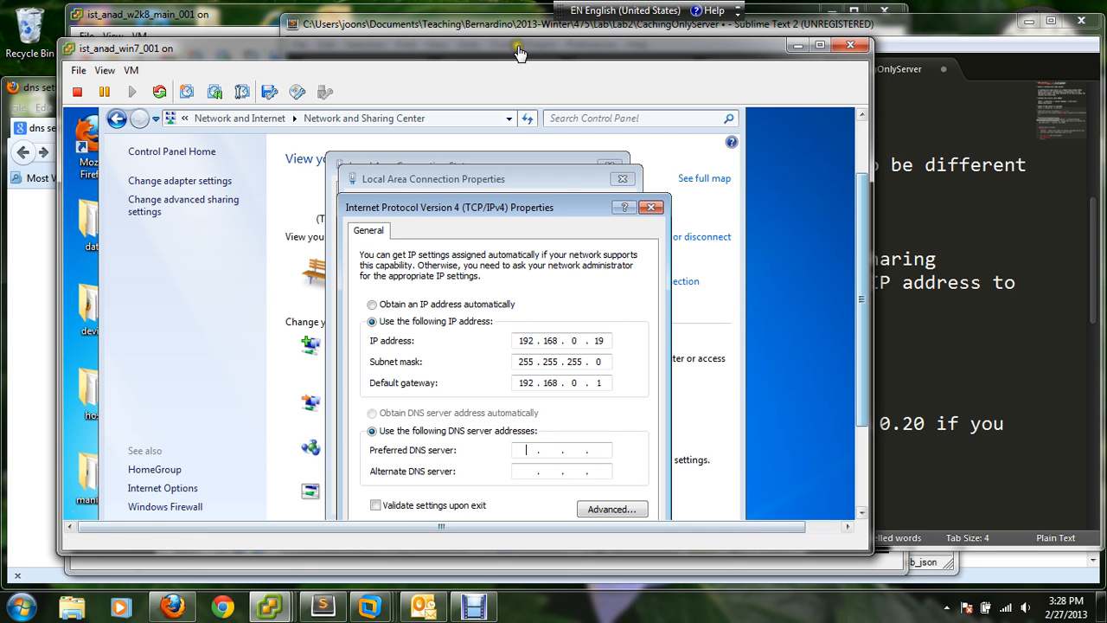
# - Arrange the Windows 7 console and the lab notes side by side, keeping the IPv4 settings and DNS instructions readable
pyautogui.moveTo(519, 49); pyautogui.dragTo(329, 41)
pyautogui.moveTo(778, 25); pyautogui.dragTo(1059, 26)
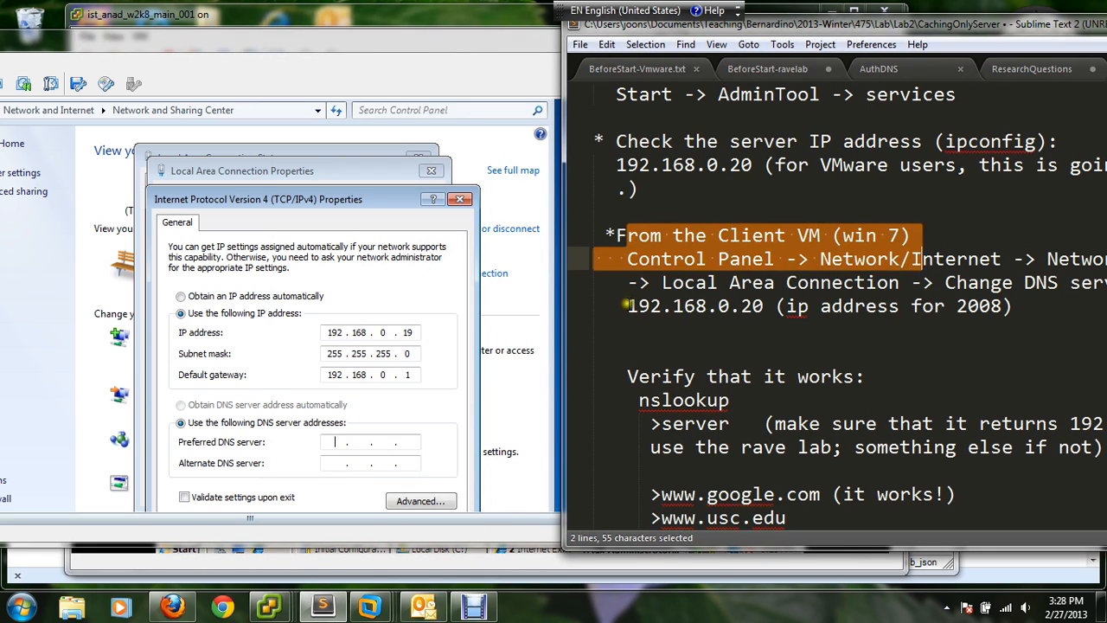
# - Set the Windows 7 client's preferred DNS server to 192.168.0.20, the Windows Server 2008 address, and accept the IPv4 properties
pyautogui.moveTo(626, 307); pyautogui.dragTo(764, 309)
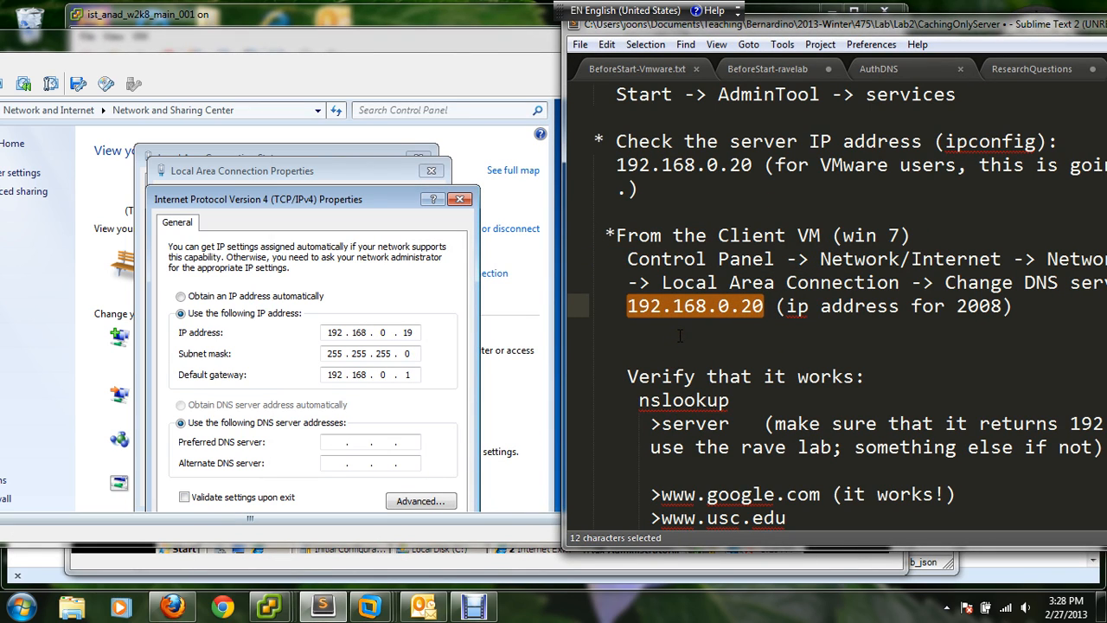
pyautogui.click(336, 444)
pyautogui.click(338, 444)
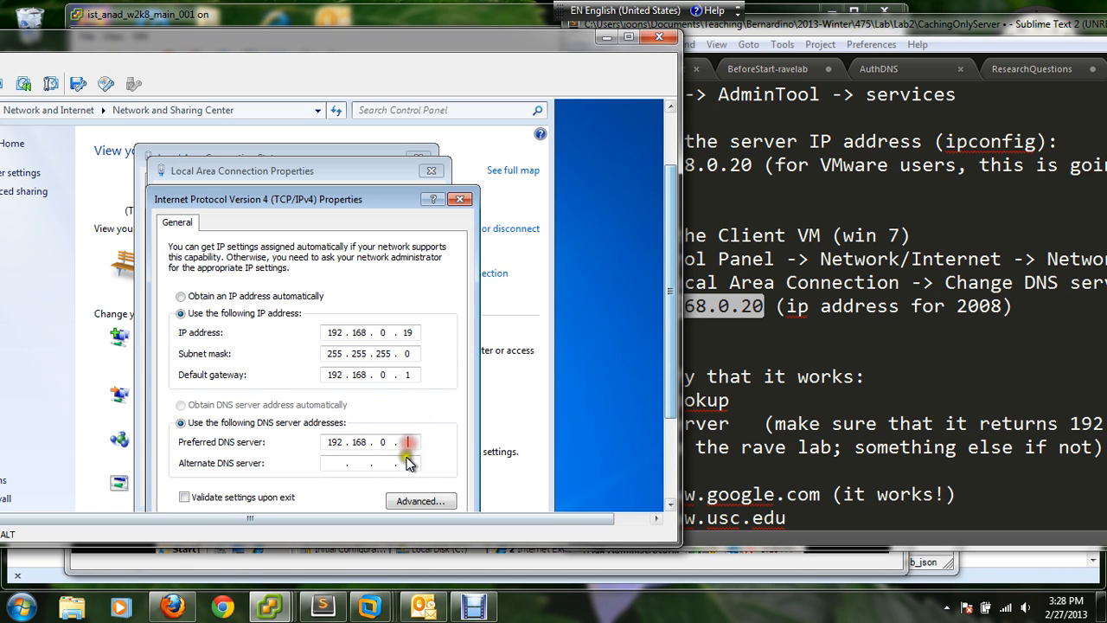
pyautogui.write('20')
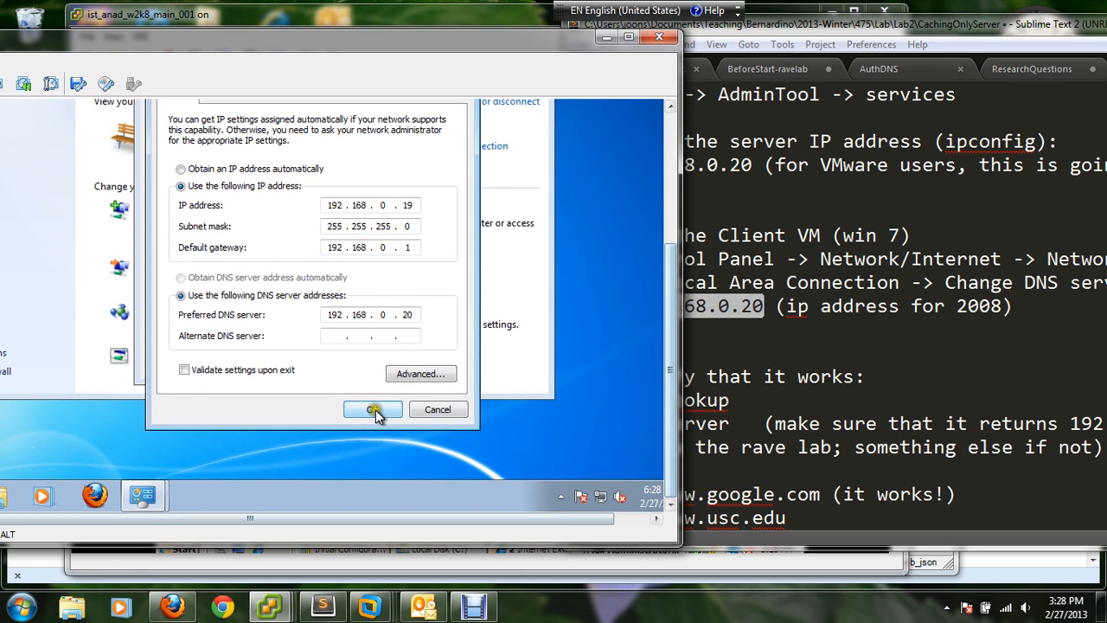
pyautogui.click(372, 409)
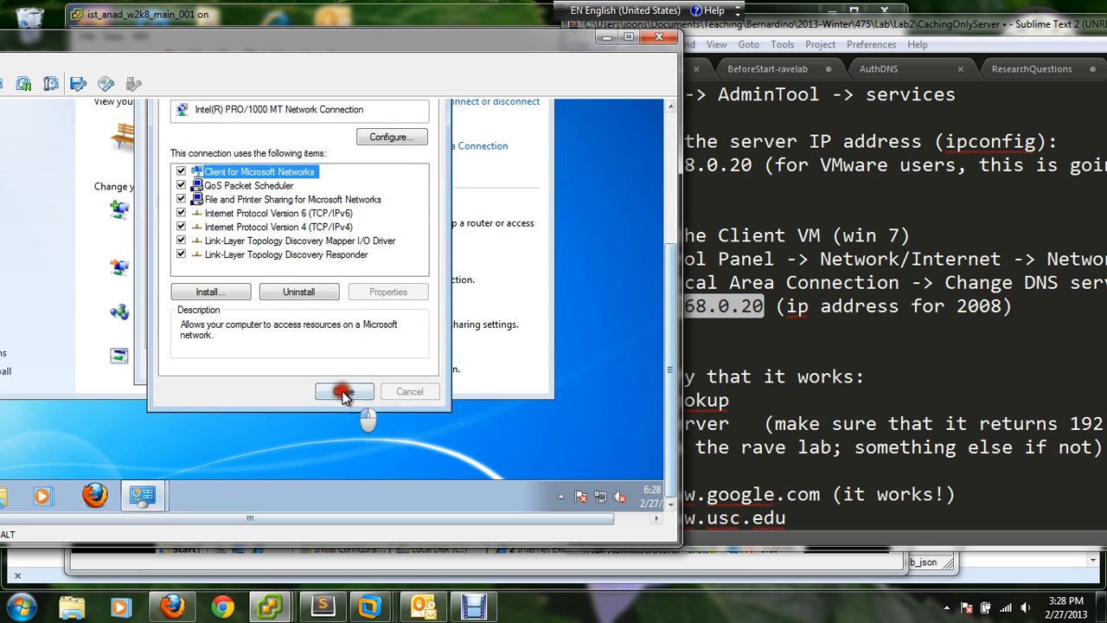
# - Close the client's Local Area Connection dialogs and the Network and Sharing Center window
pyautogui.click(354, 390)
pyautogui.click(394, 364)
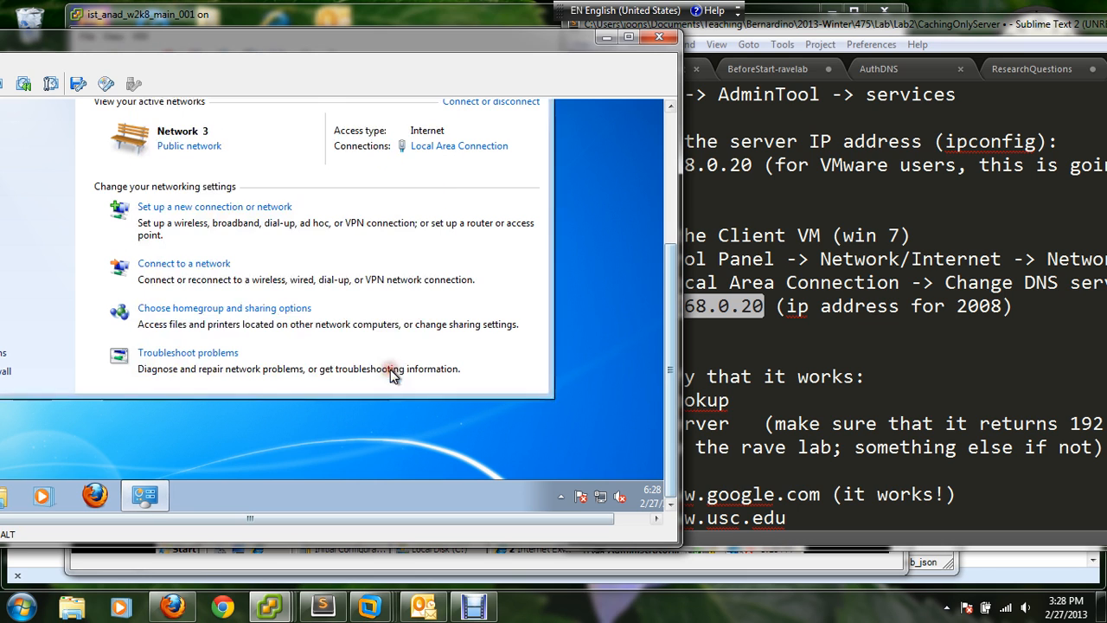
pyautogui.moveTo(666, 447); pyautogui.dragTo(669, 252)
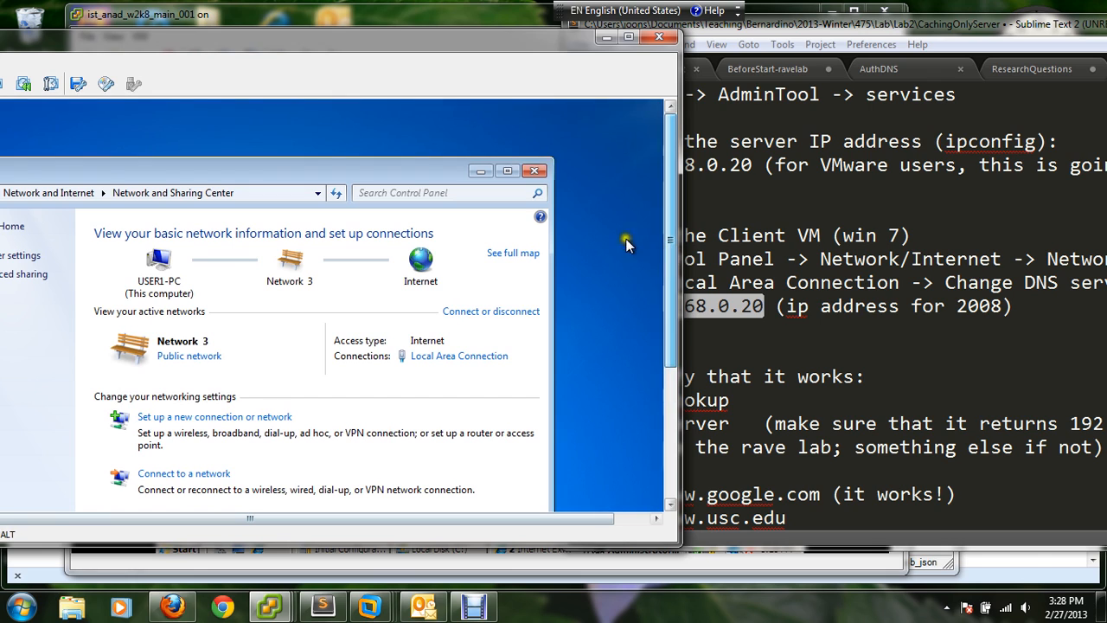
pyautogui.click(536, 172)
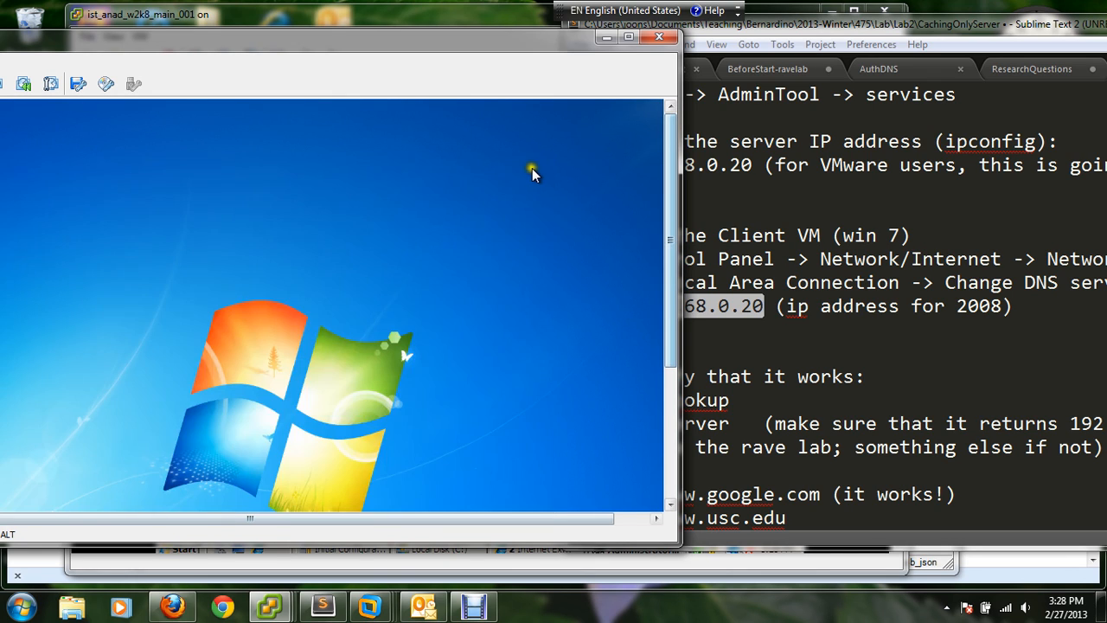
# - Review the lab notes on the client VM settings, the nslookup verification and the DNS service installation
pyautogui.click(841, 245)
pyautogui.moveTo(831, 235); pyautogui.dragTo(910, 237)
pyautogui.moveTo(732, 235); pyautogui.dragTo(854, 242)
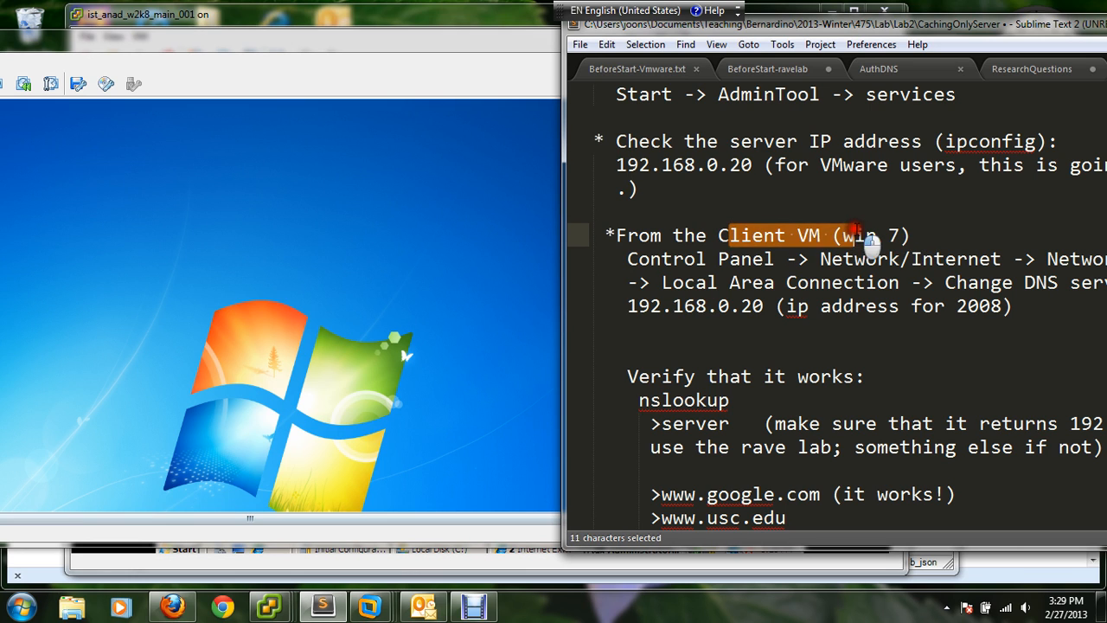
pyautogui.scroll(-2, 854, 243)
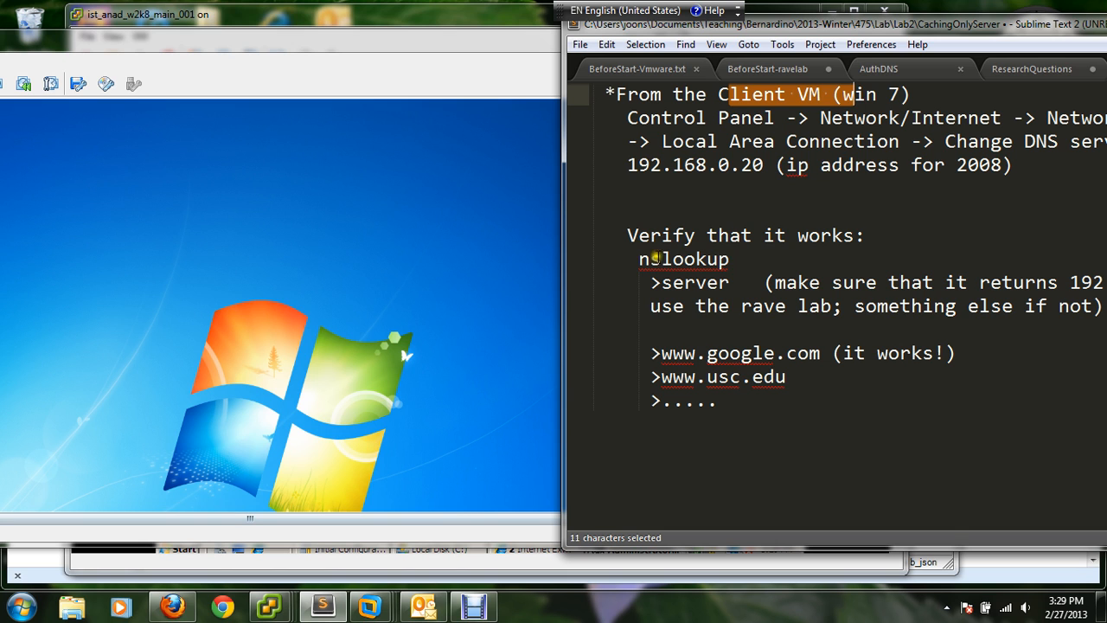
pyautogui.scroll(6, 683, 260)
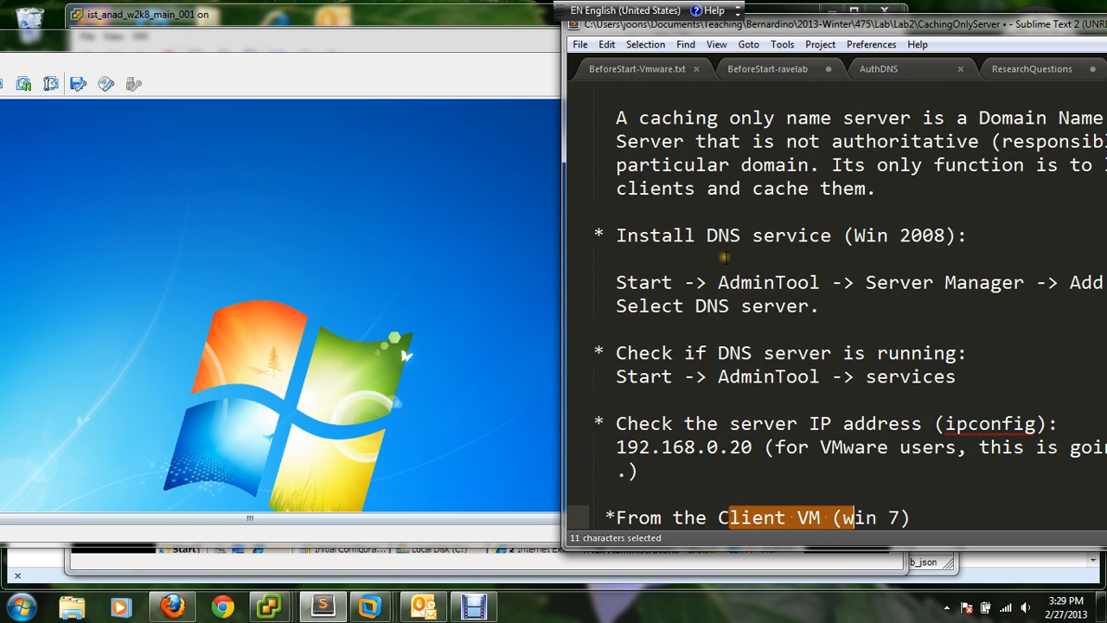
pyautogui.scroll(1, 724, 258)
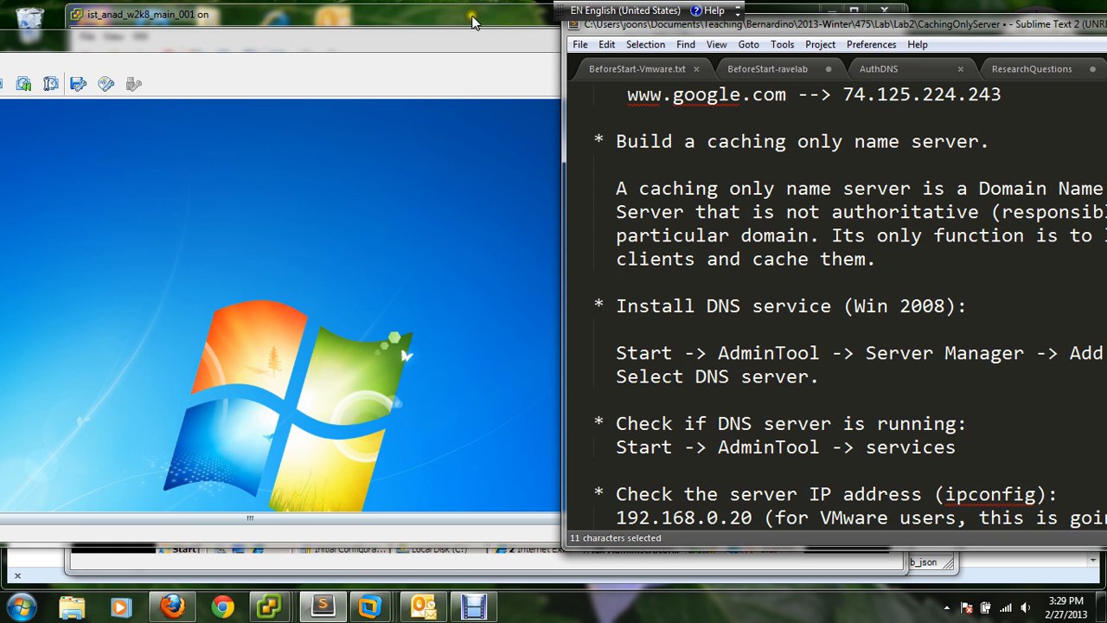
# - Reposition the Windows 7 console so its desktop is accessible, and highlight the nslookup command in the lab notes
pyautogui.moveTo(346, 52); pyautogui.dragTo(510, 28)
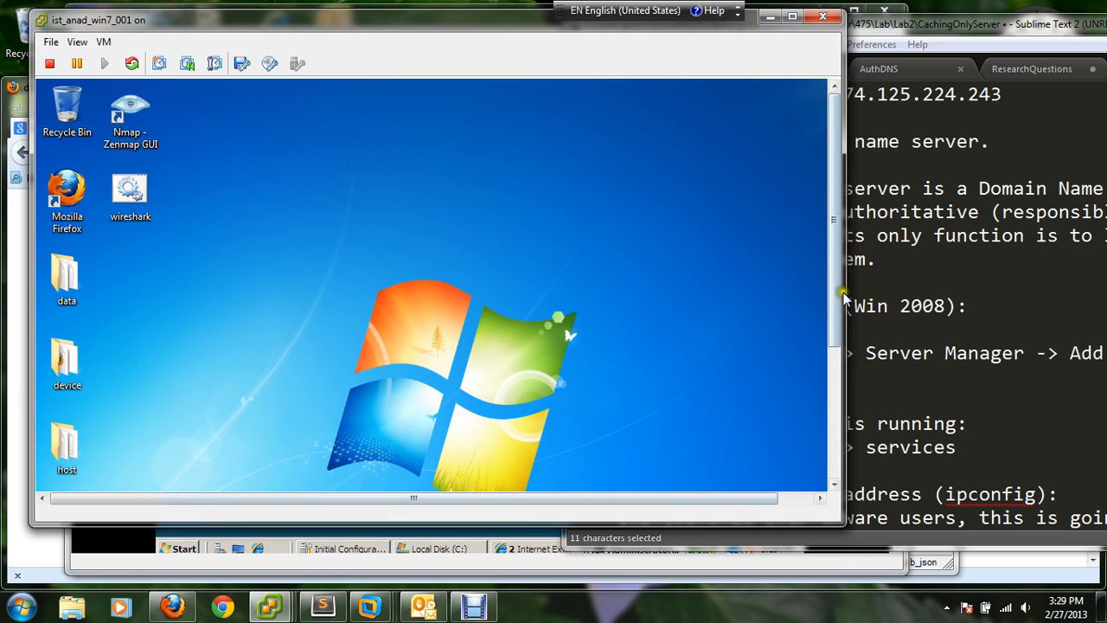
pyautogui.moveTo(836, 294); pyautogui.dragTo(835, 419)
pyautogui.click(920, 376)
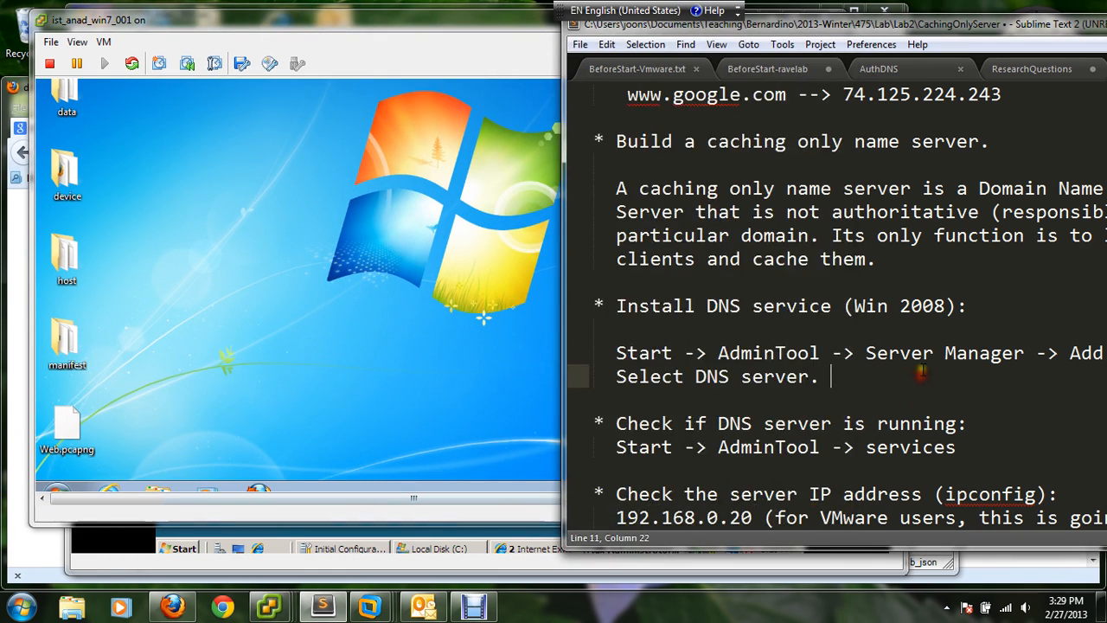
pyautogui.scroll(-3, 921, 372)
pyautogui.scroll(-3, 930, 367)
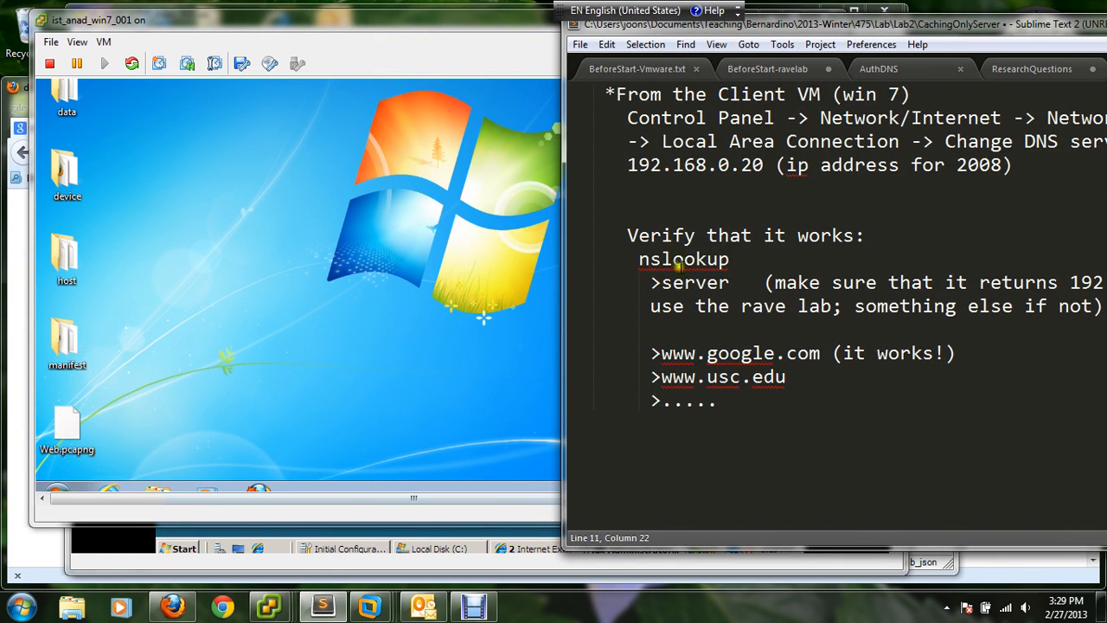
pyautogui.moveTo(638, 260); pyautogui.dragTo(731, 260)
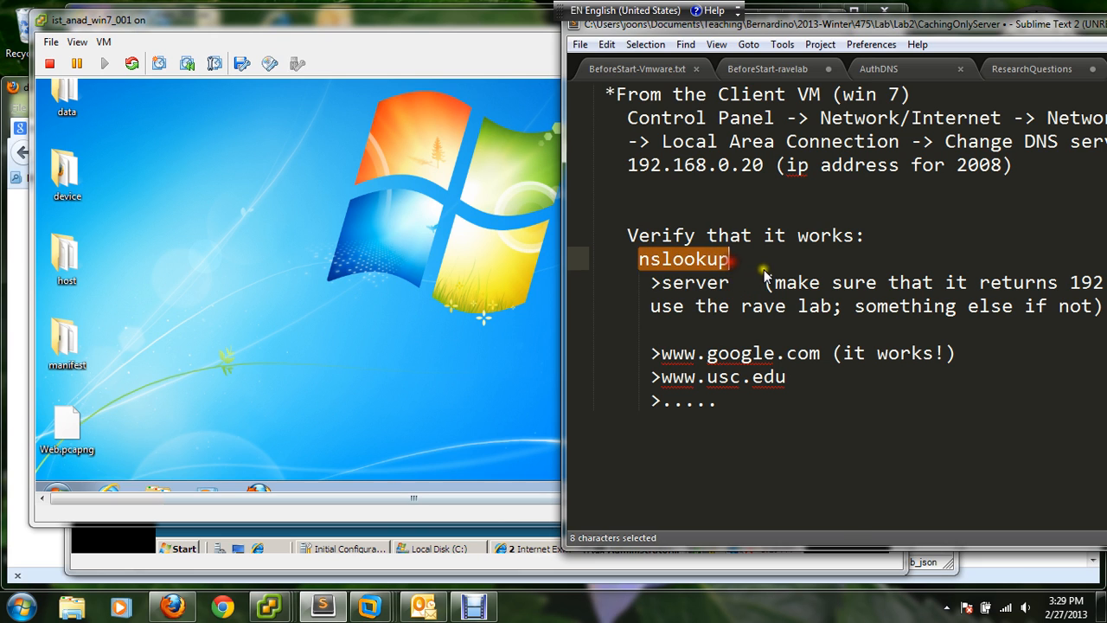
# - Open a command prompt (cmd) on the Windows 7 client and make its window taller
pyautogui.click(216, 297)
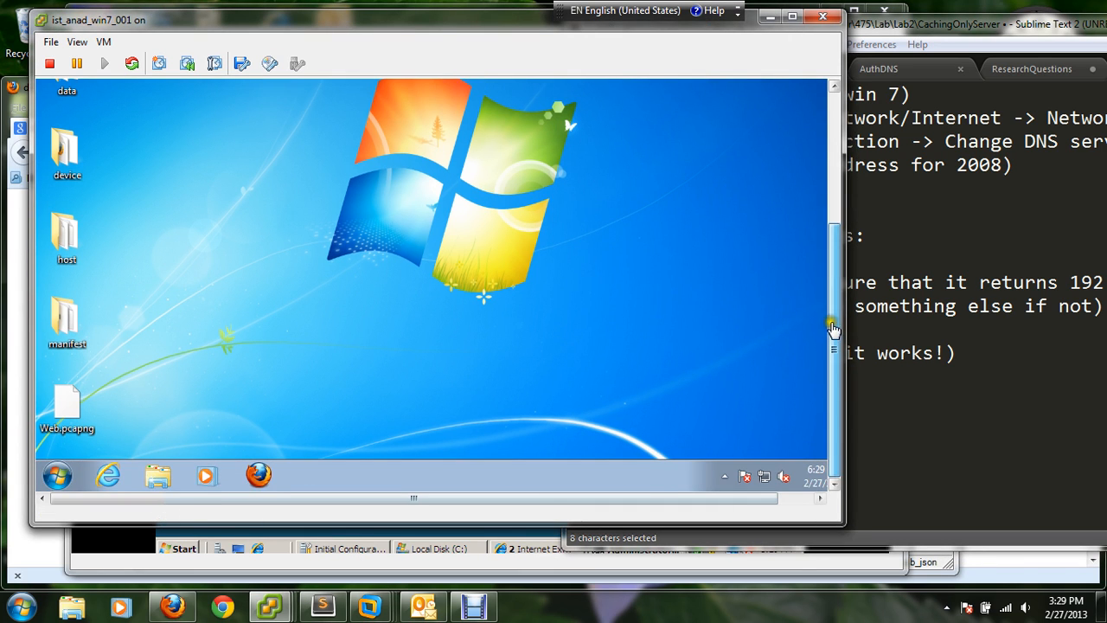
pyautogui.click(57, 478)
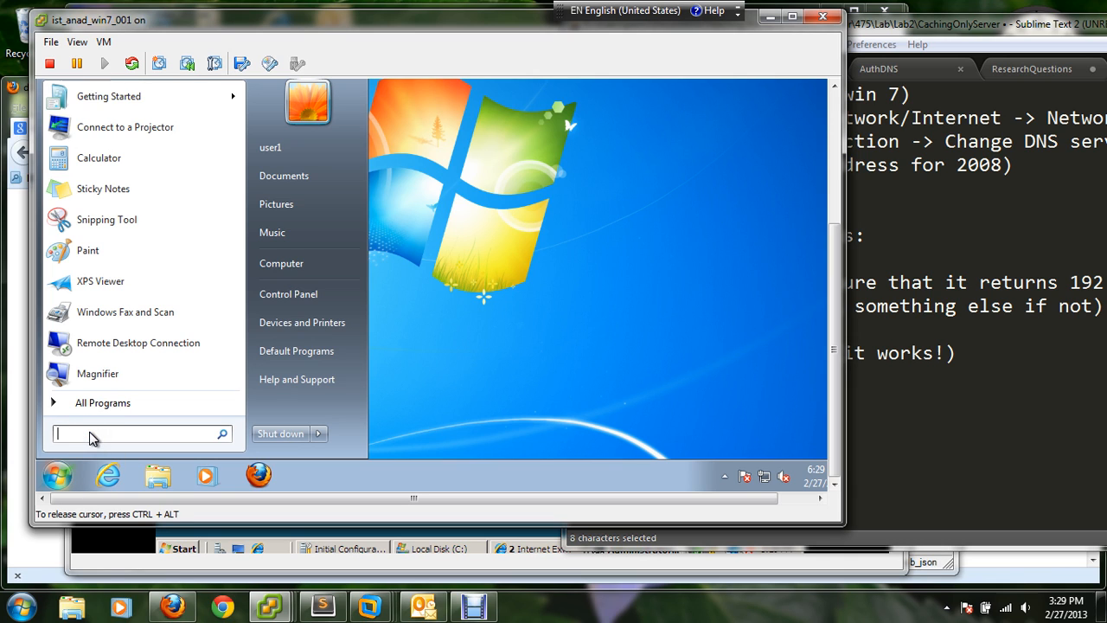
pyautogui.write('cmd')
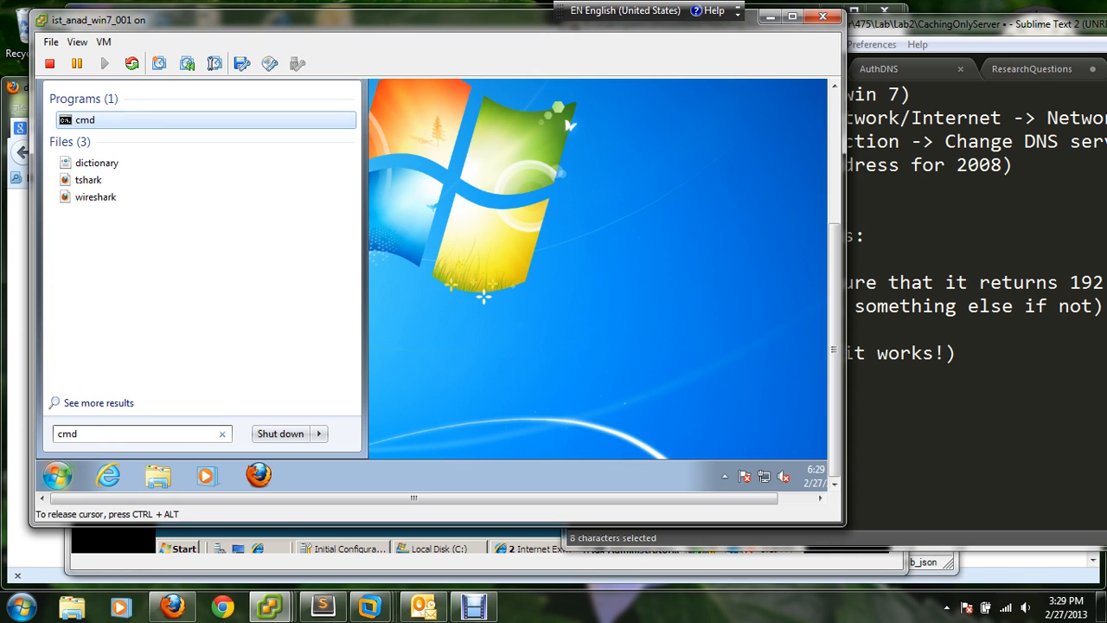
pyautogui.press('Return')
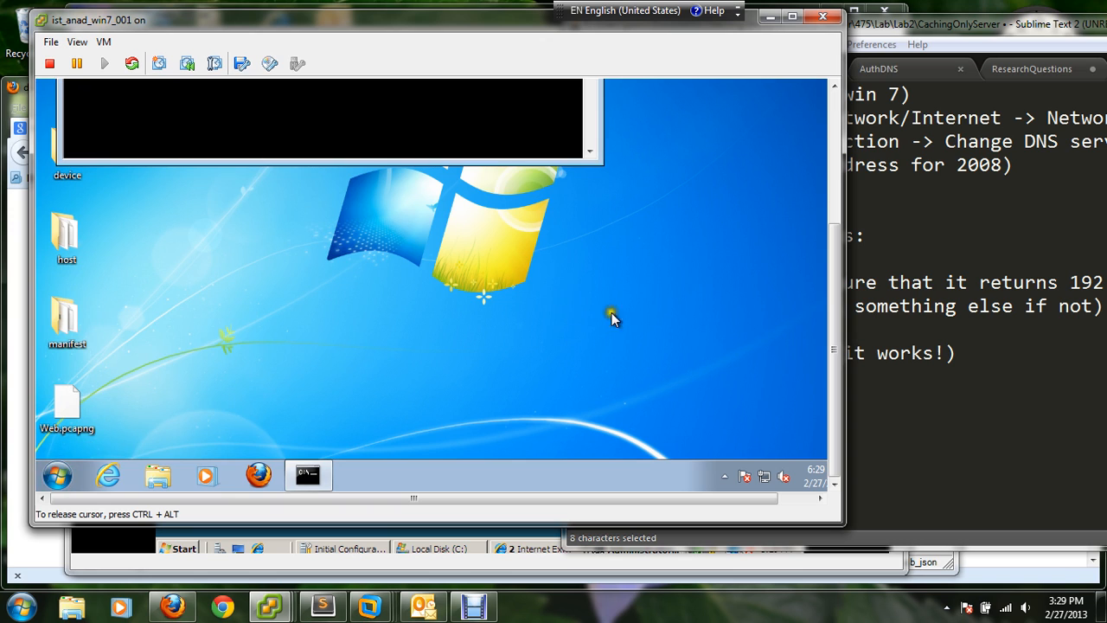
pyautogui.moveTo(839, 331); pyautogui.dragTo(846, 235)
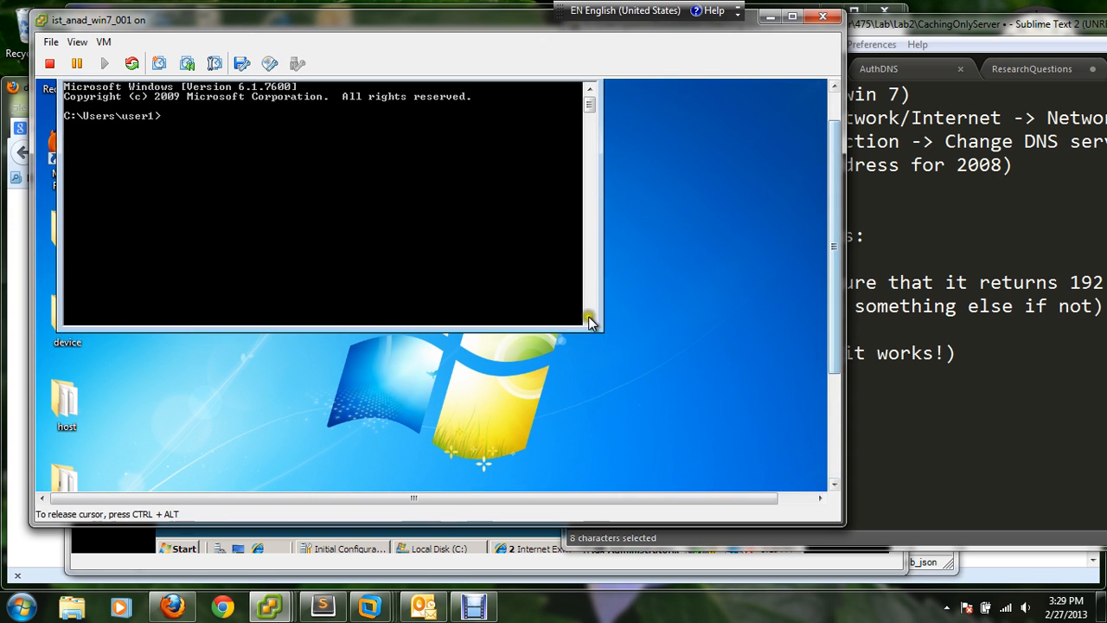
pyautogui.moveTo(602, 329); pyautogui.dragTo(647, 465)
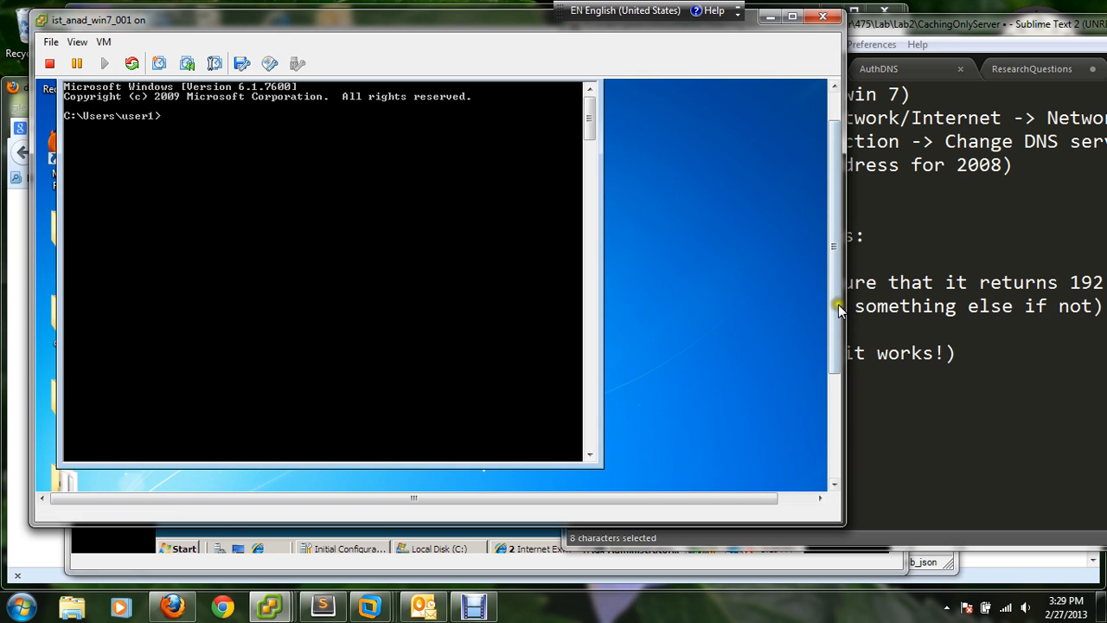
pyautogui.moveTo(839, 316); pyautogui.dragTo(835, 294)
pyautogui.click(206, 160)
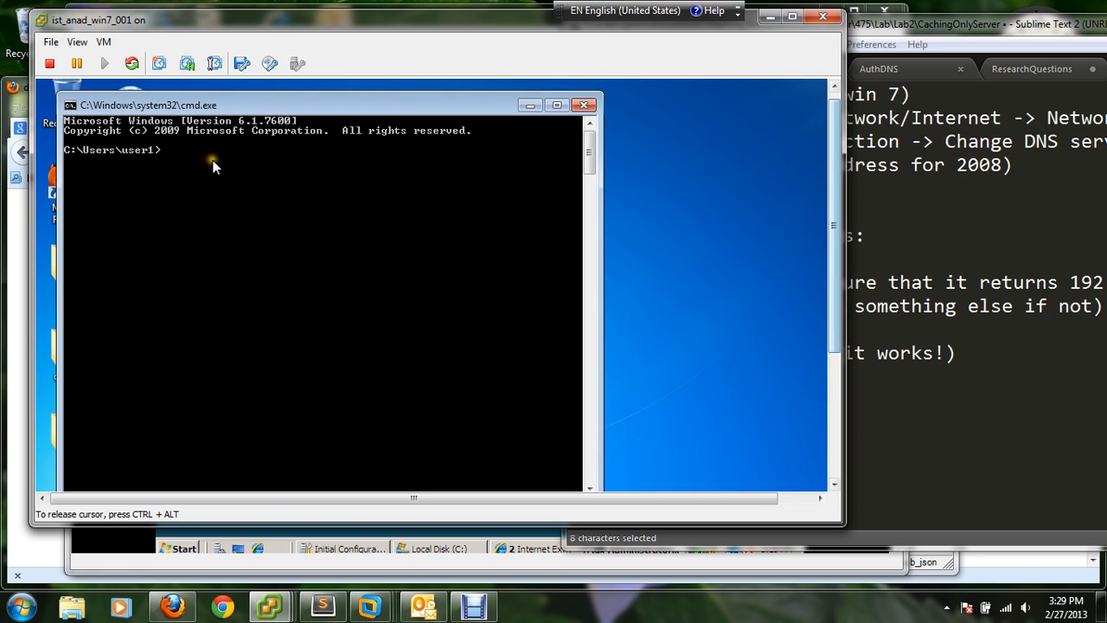
pyautogui.write('nslookup')
pyautogui.press('Return')
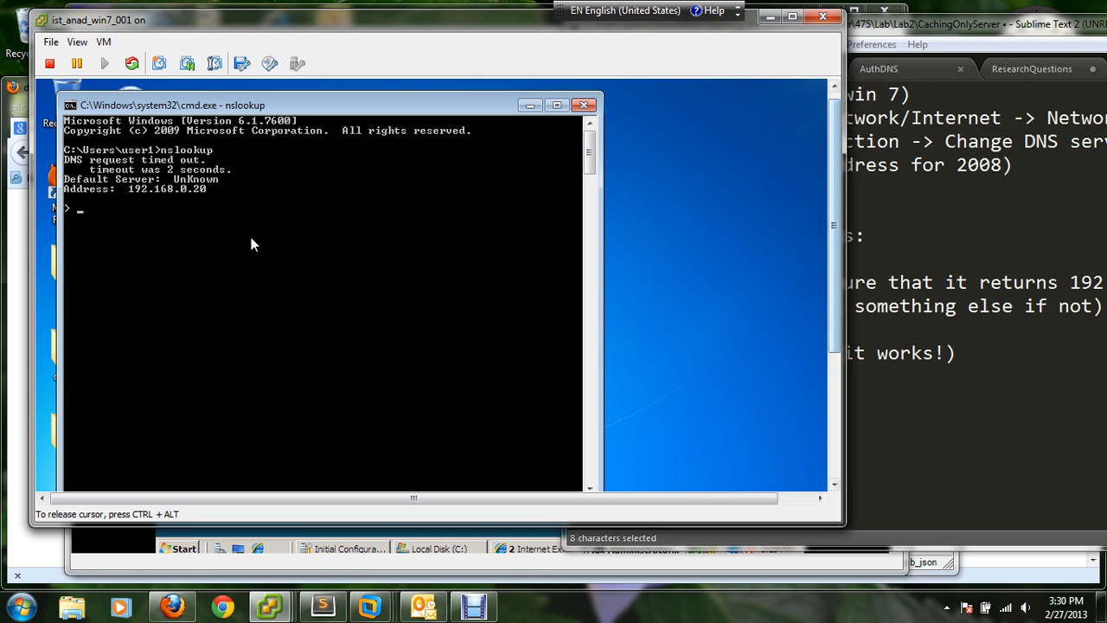
pyautogui.write('www.')
pyautogui.write('hp.com')
pyautogui.press('Return')
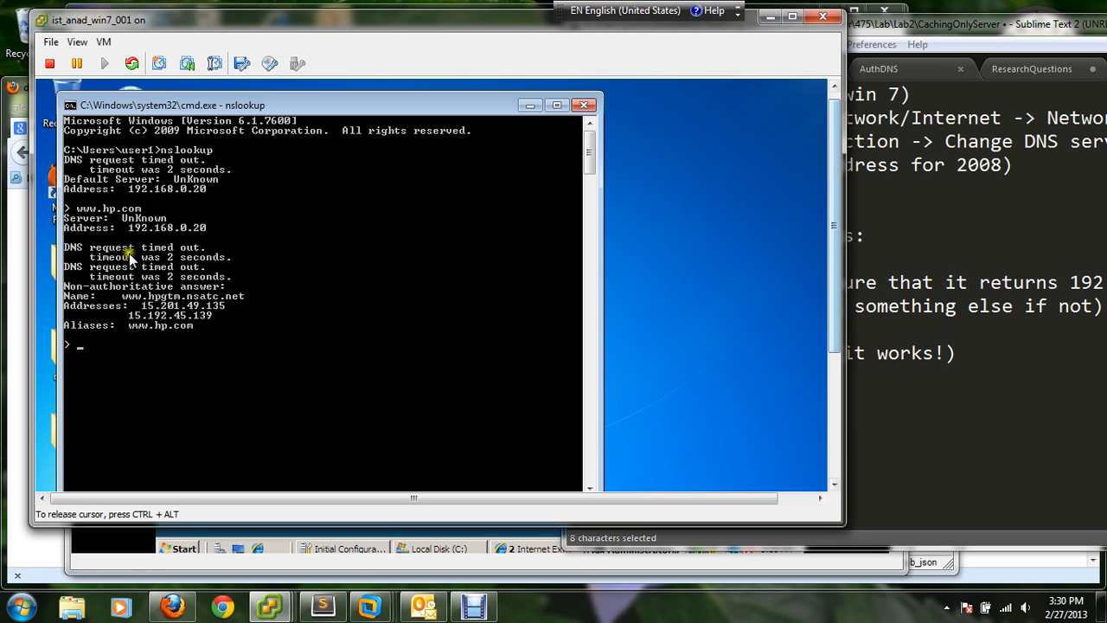
pyautogui.click(141, 322)
pyautogui.write('www.google.com')
pyautogui.press('Return')
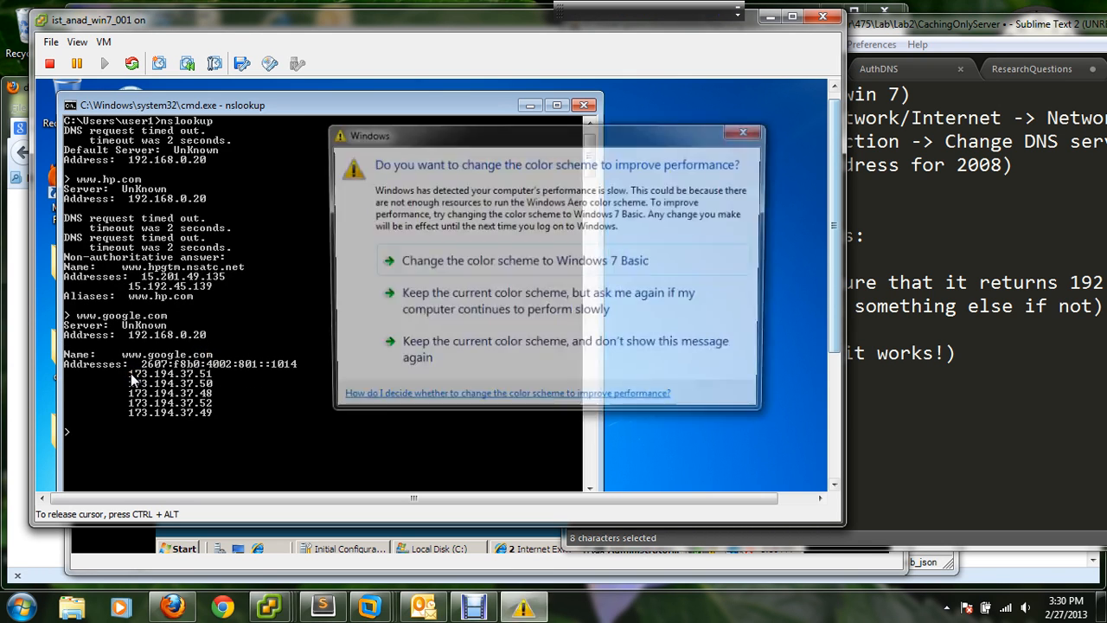
pyautogui.click(748, 130)
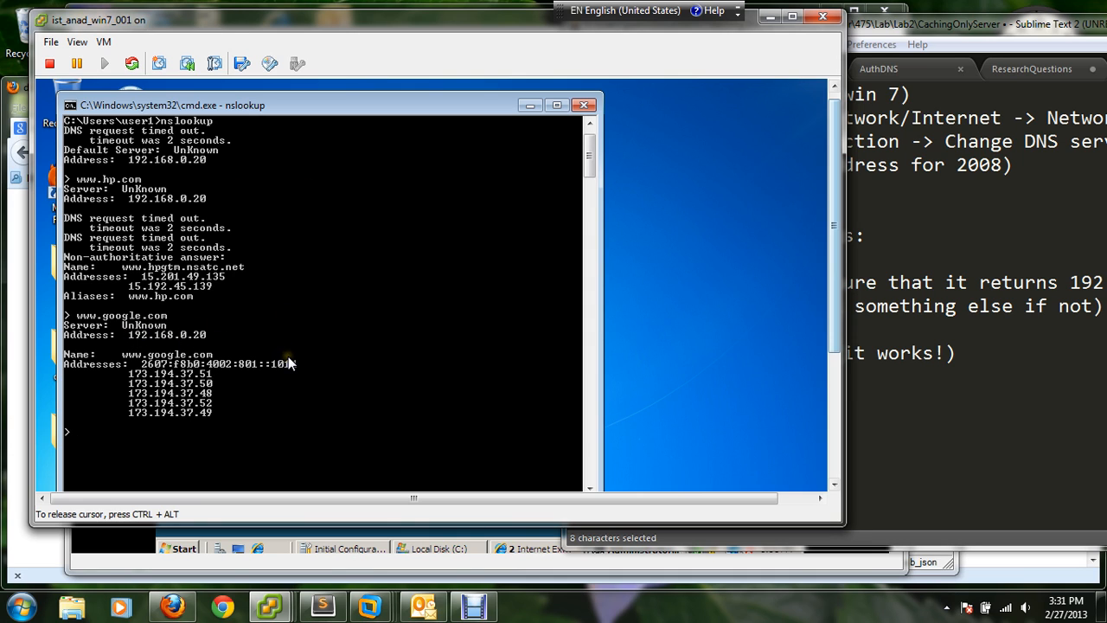
# - Return to the lab notes and highlight the whole "Verify that it works" section for review
pyautogui.hotkey('ctrl', 'alt')
pyautogui.click(936, 402)
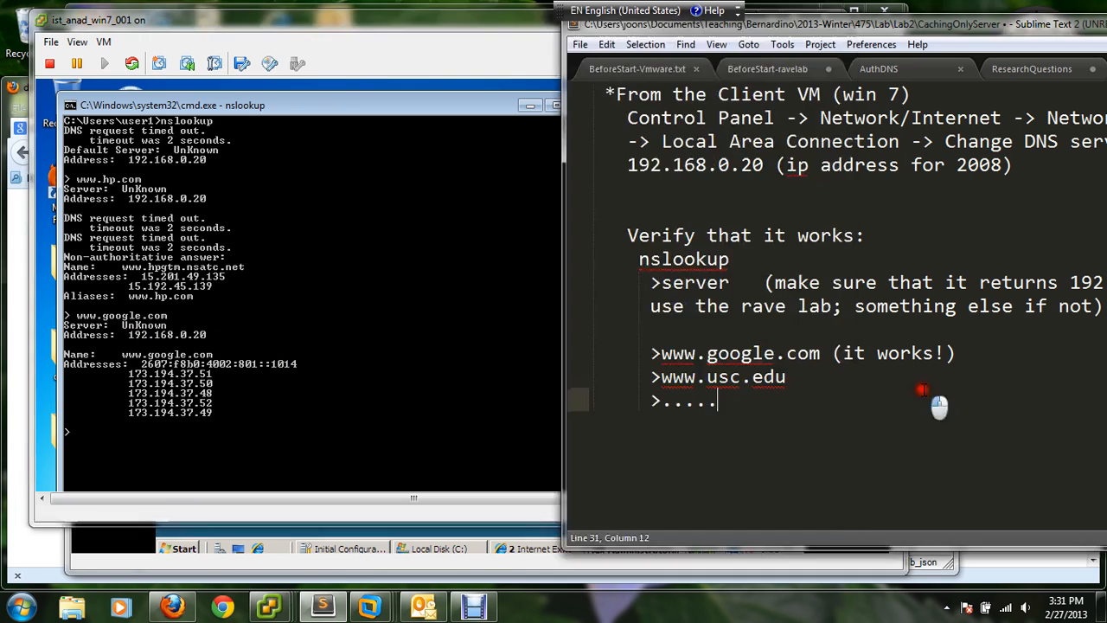
pyautogui.moveTo(628, 232); pyautogui.dragTo(951, 411)
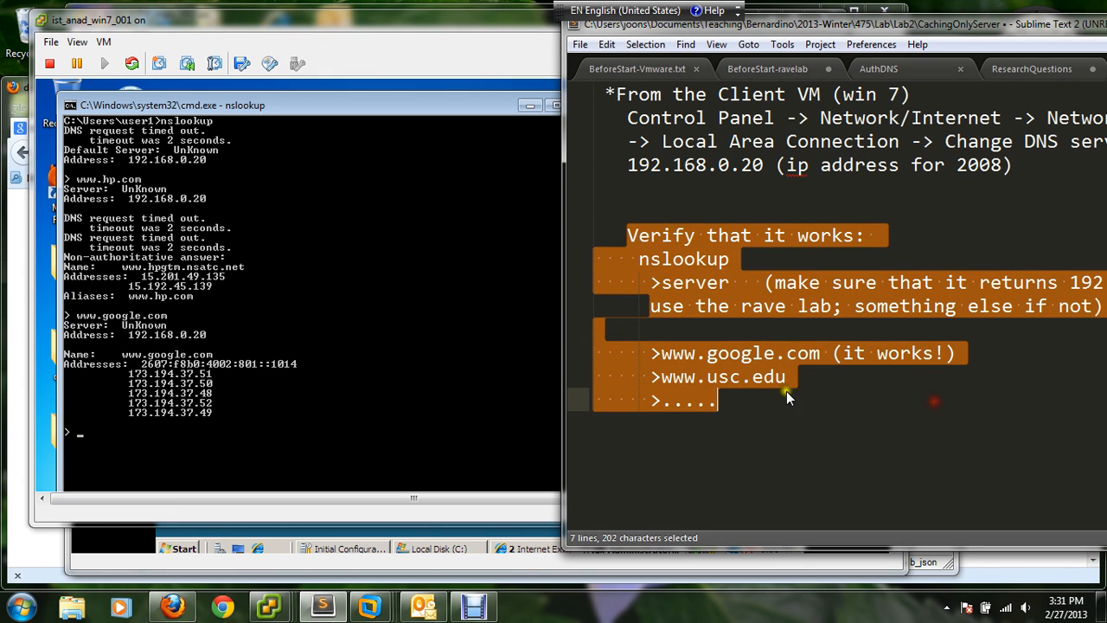
pyautogui.click(484, 605)
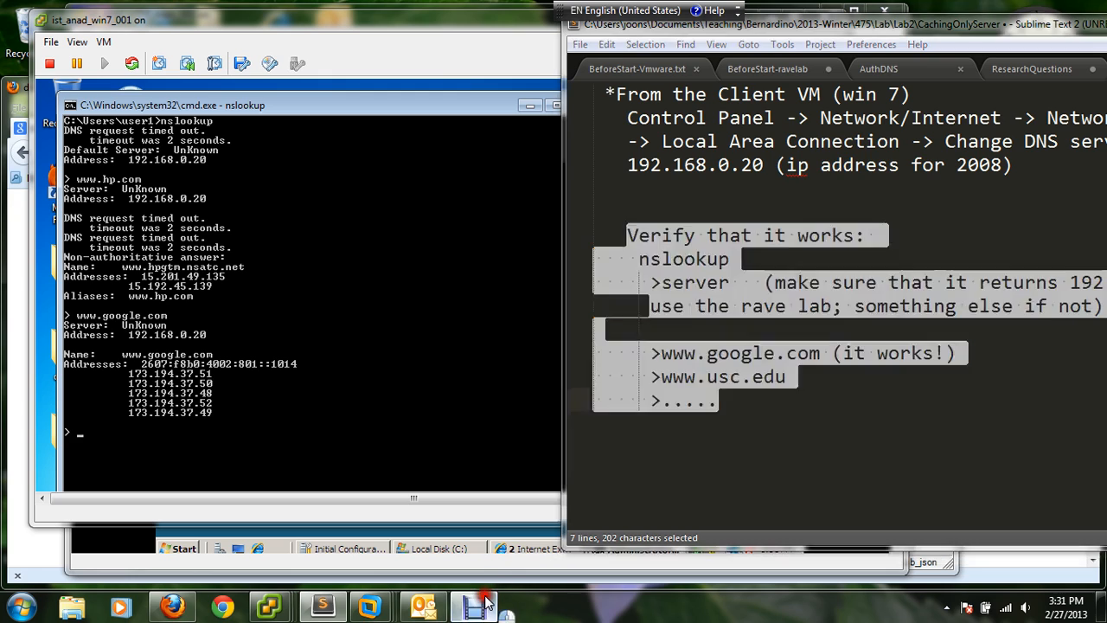